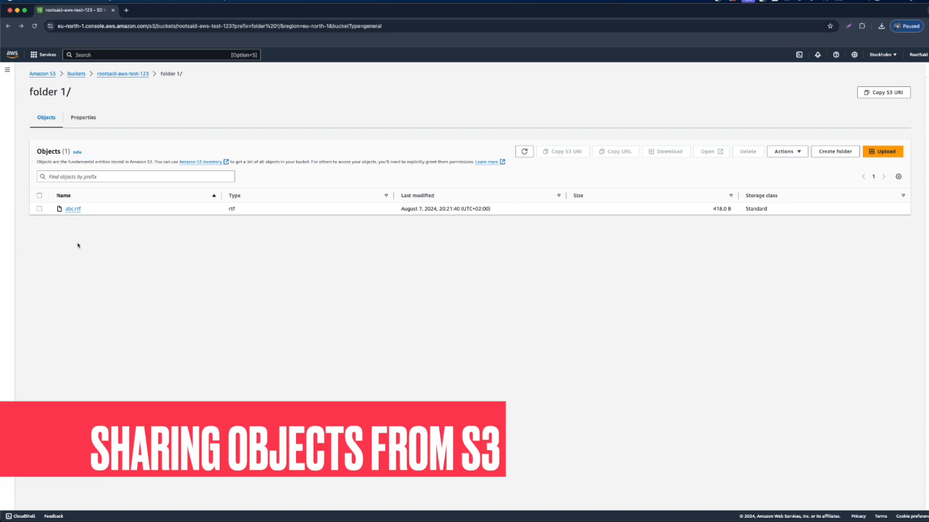
Step: Open the details of abc.rtf and test its copied object URL in a separate browser tab
click(73, 209)
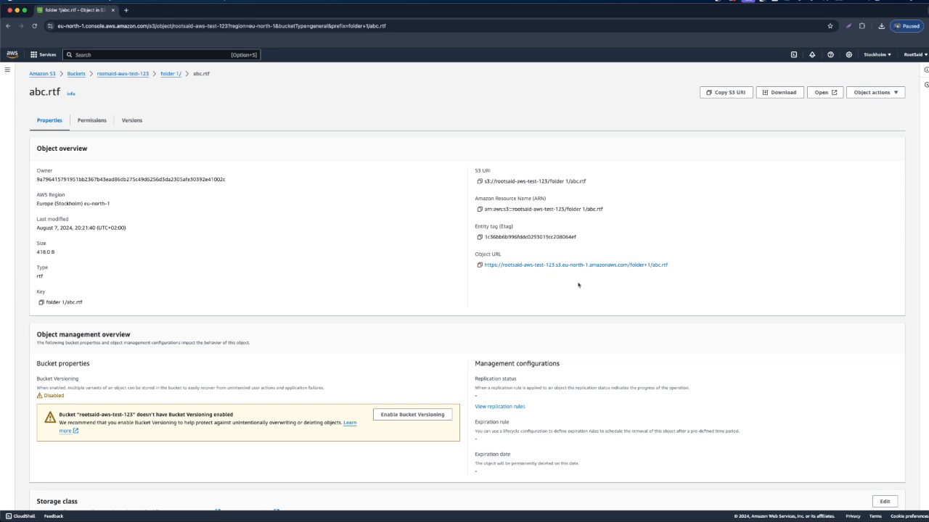
click(479, 265)
click(126, 11)
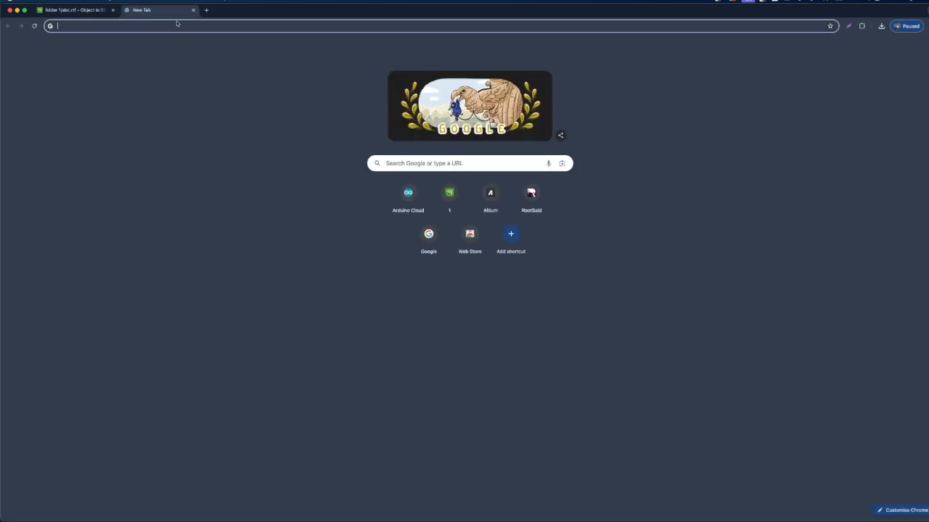
key(super+v)
key(Return)
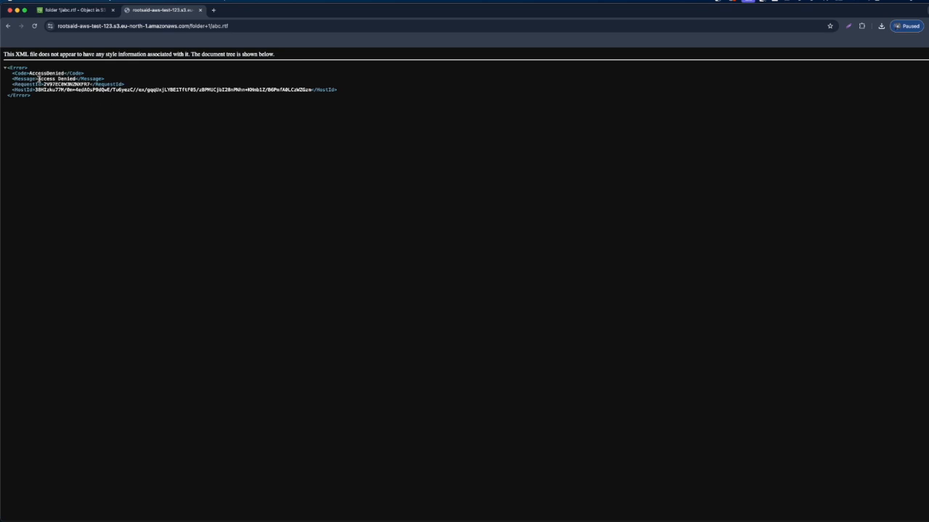
drag(37, 78, 75, 79)
click(81, 9)
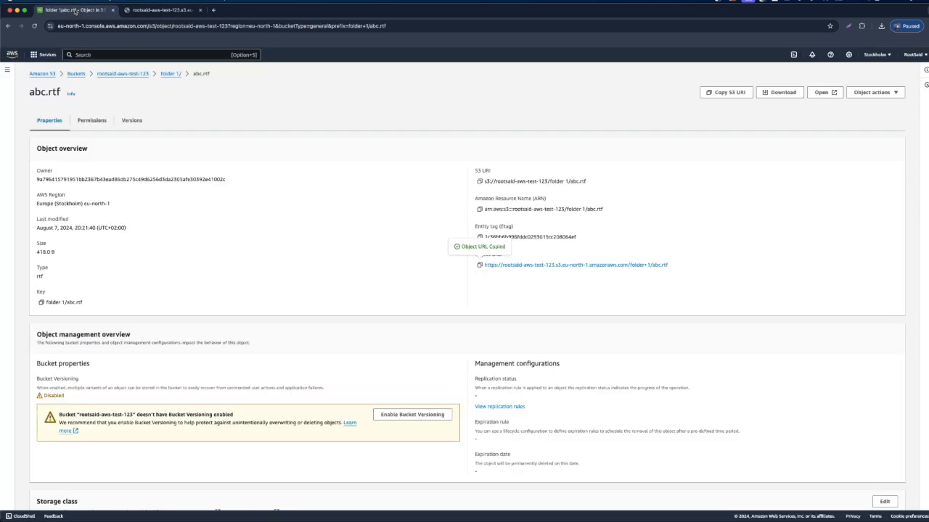
click(201, 10)
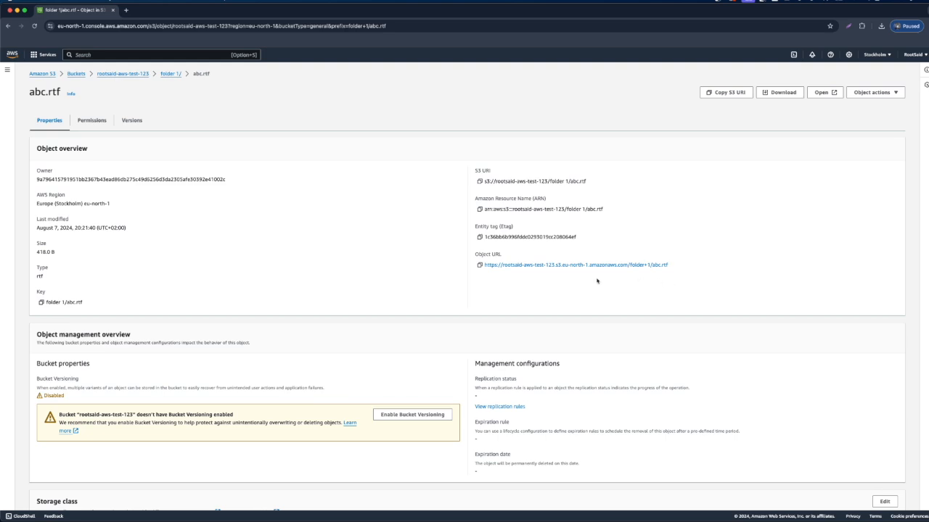
Step: Download abc.rtf from its object page and open the downloaded copy to read its text
scroll(402, 328, down, 3)
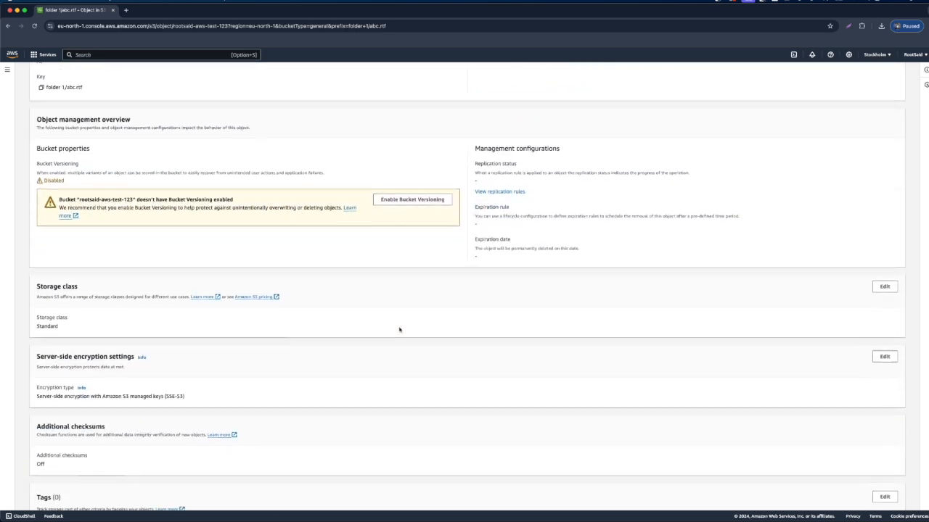
scroll(400, 328, up, 3)
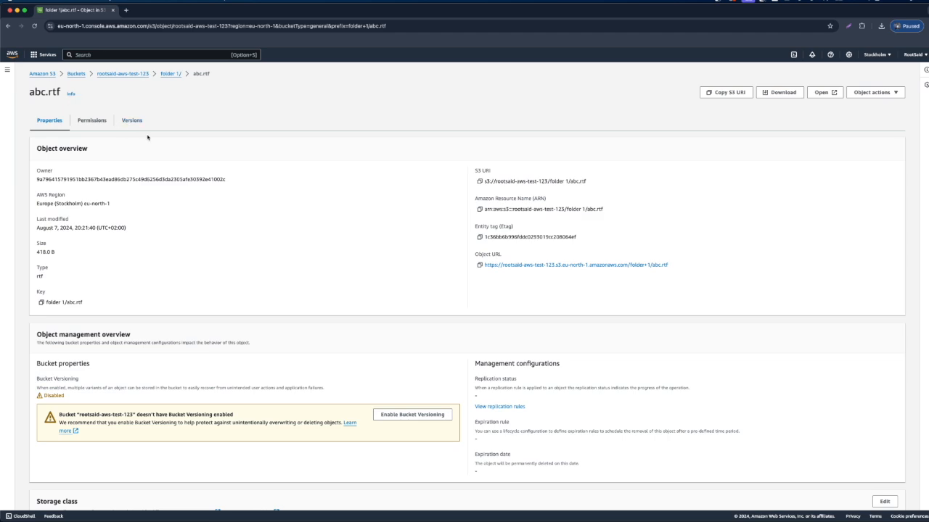
click(784, 95)
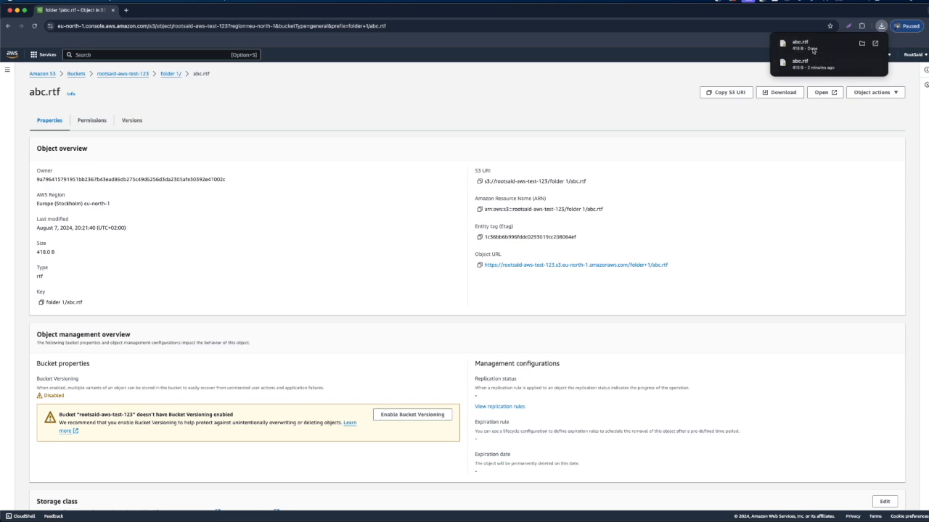
click(880, 27)
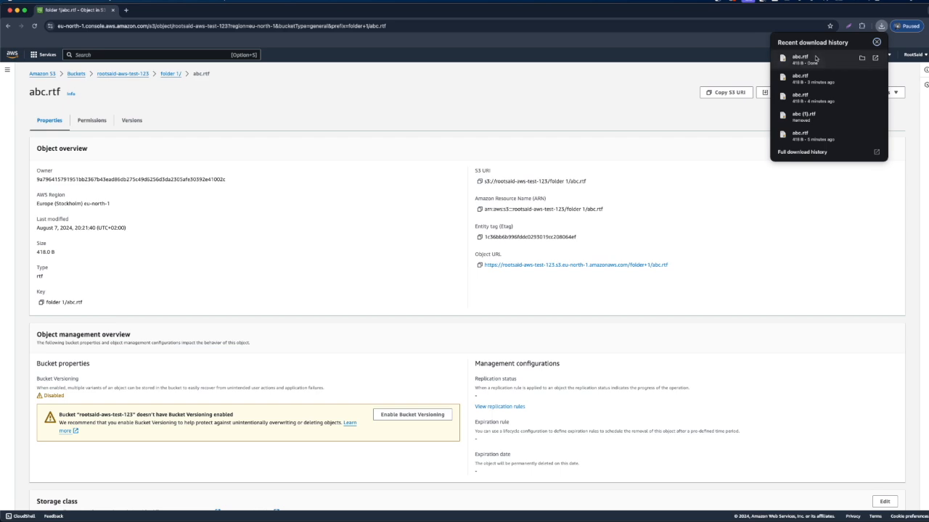
click(813, 57)
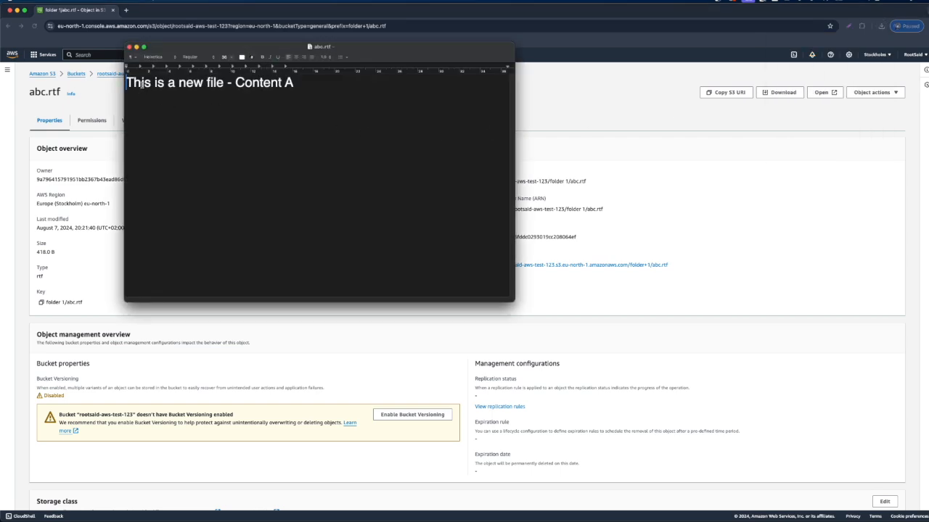
drag(142, 85, 193, 86)
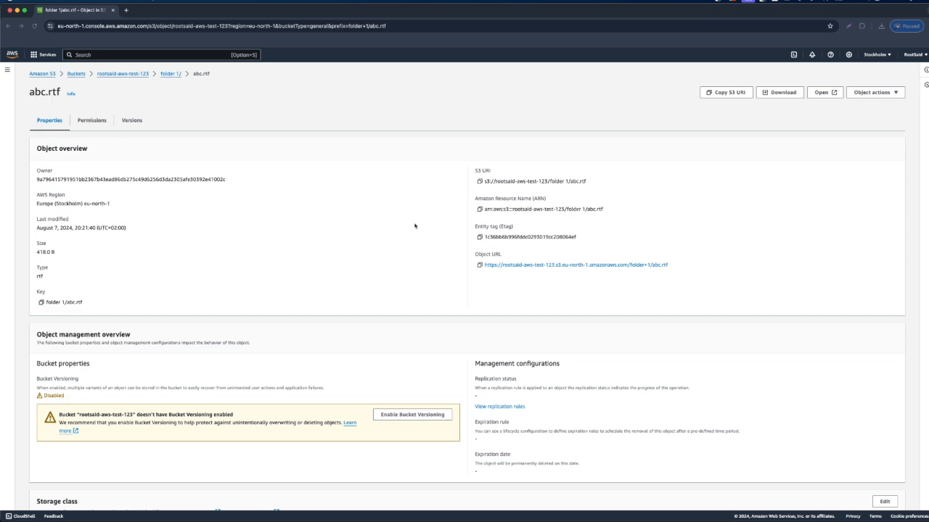
Step: Create a presigned URL for abc.rtf with an expiry of 1 minute and copy it
click(889, 92)
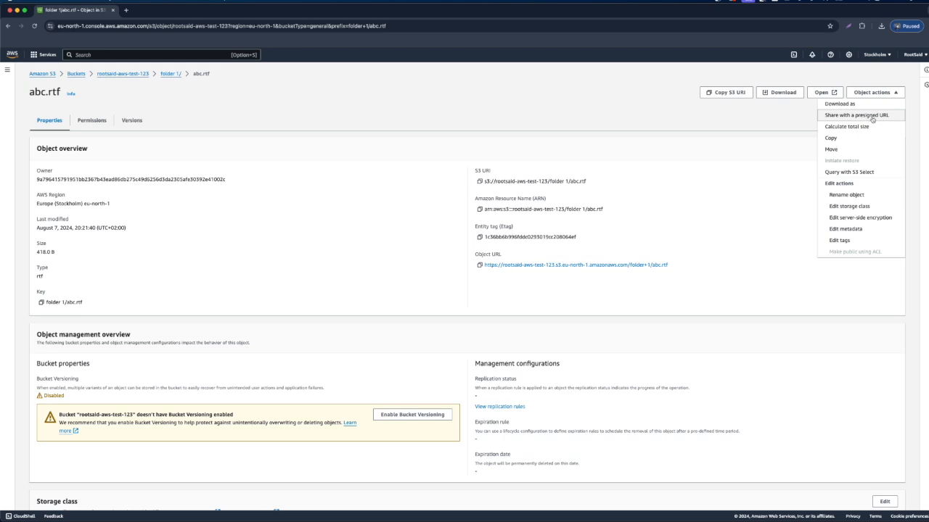
click(872, 118)
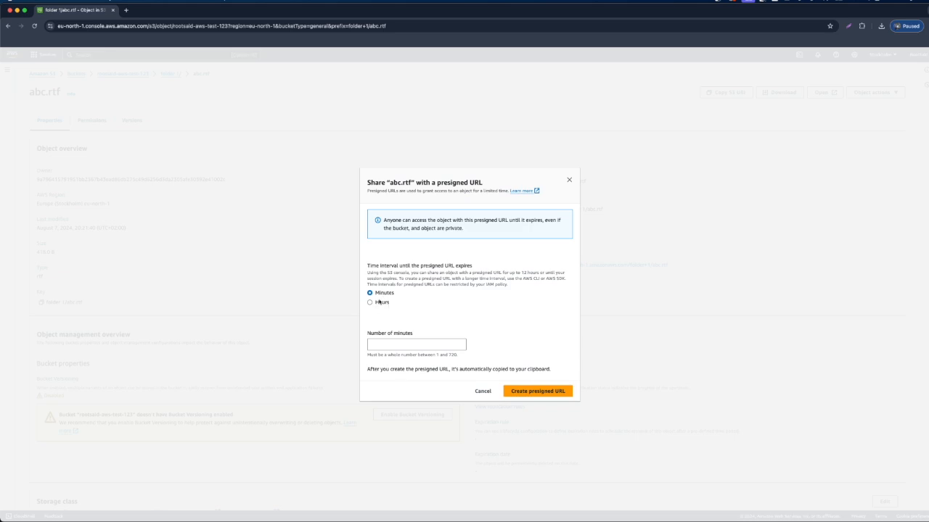
click(385, 346)
text(1)
drag(400, 343, 356, 344)
click(548, 391)
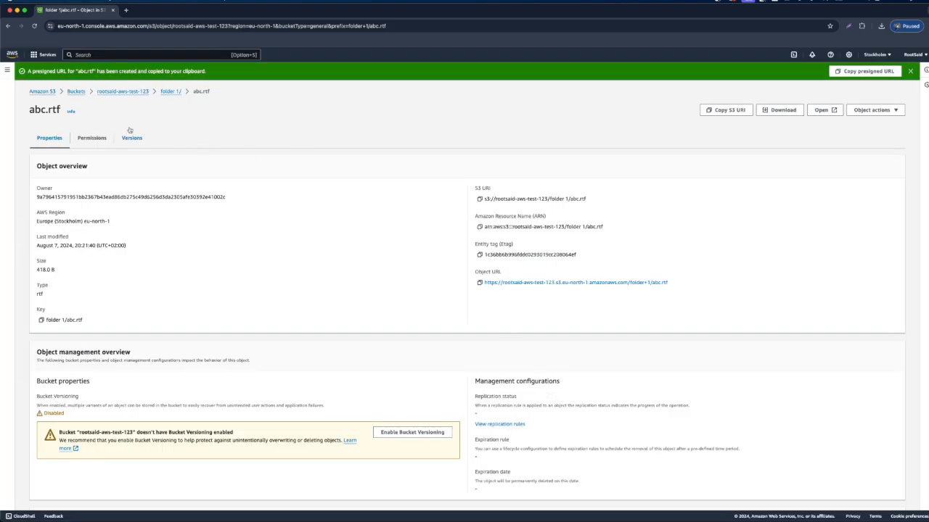
click(865, 73)
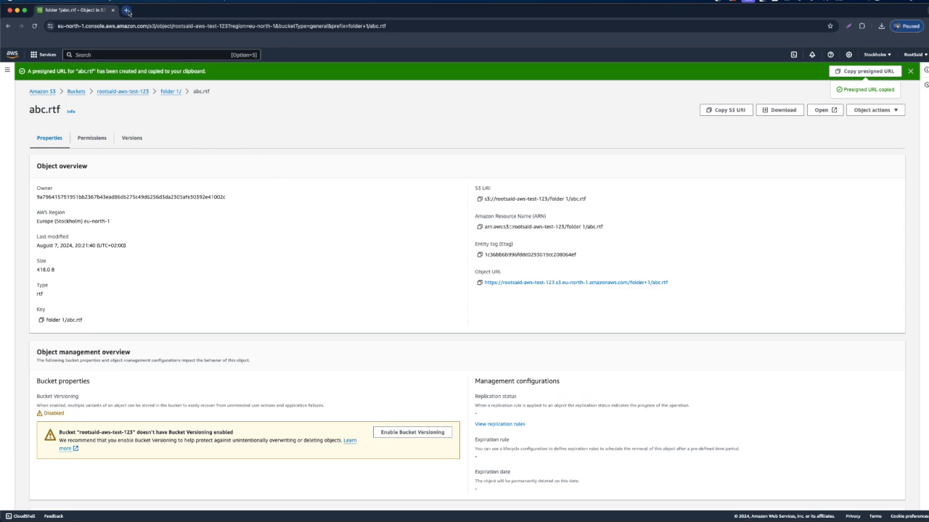
Step: Paste the presigned URL with its security token into a new browser tab, examine its parameters and load it
click(125, 10)
click(118, 25)
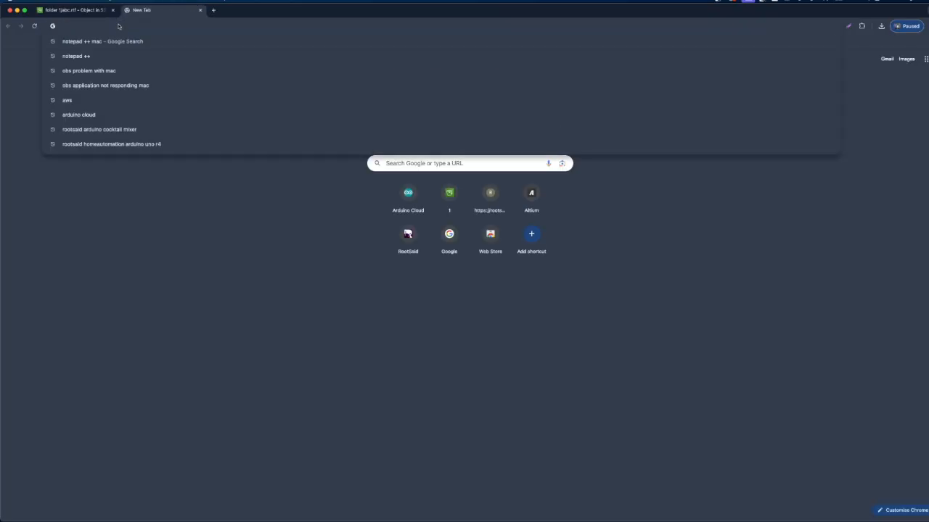
key(super+v)
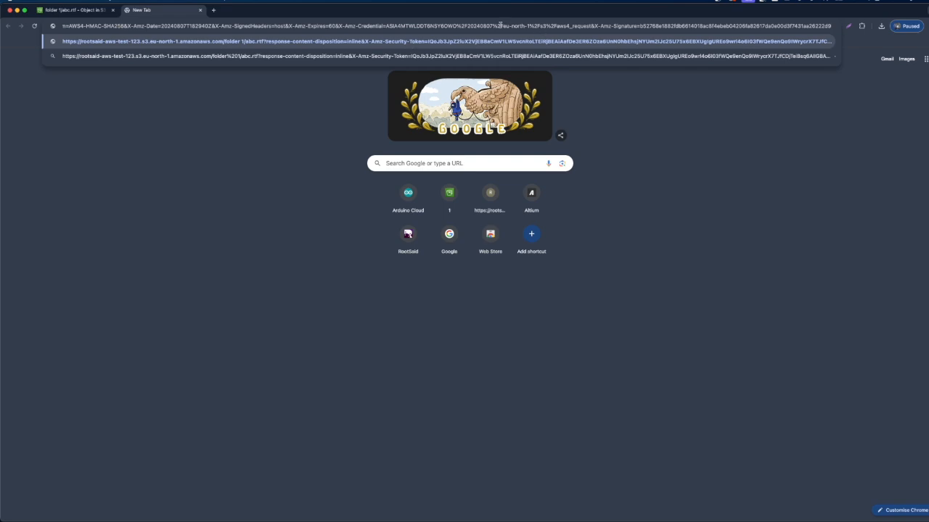
click(462, 25)
drag(194, 27, 23, 24)
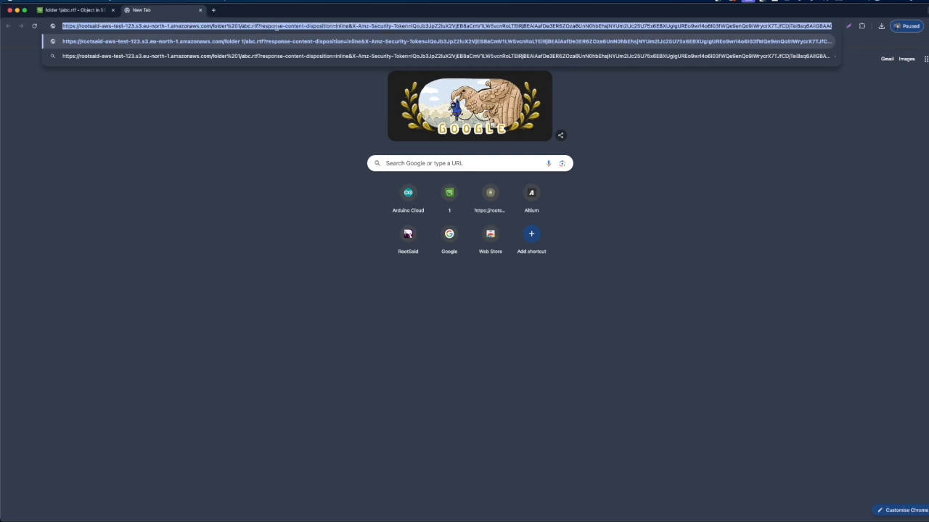
click(274, 27)
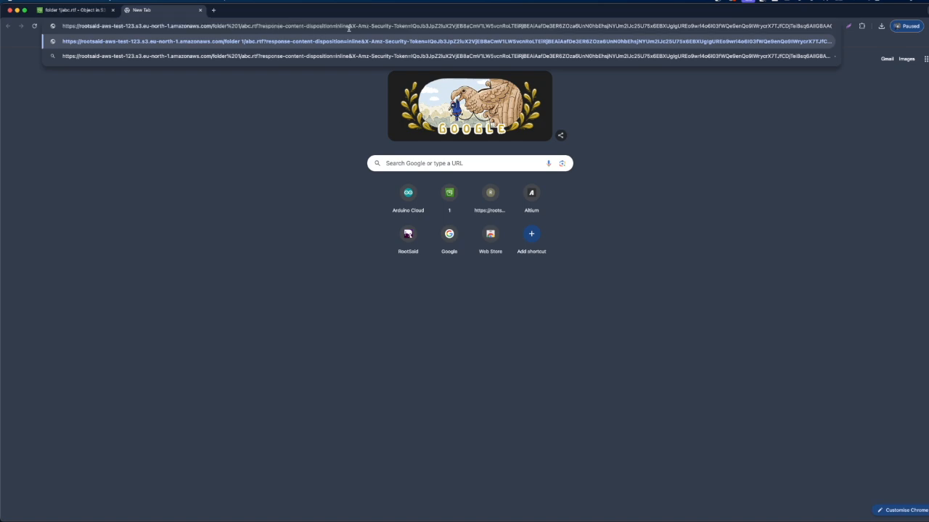
drag(419, 26, 762, 30)
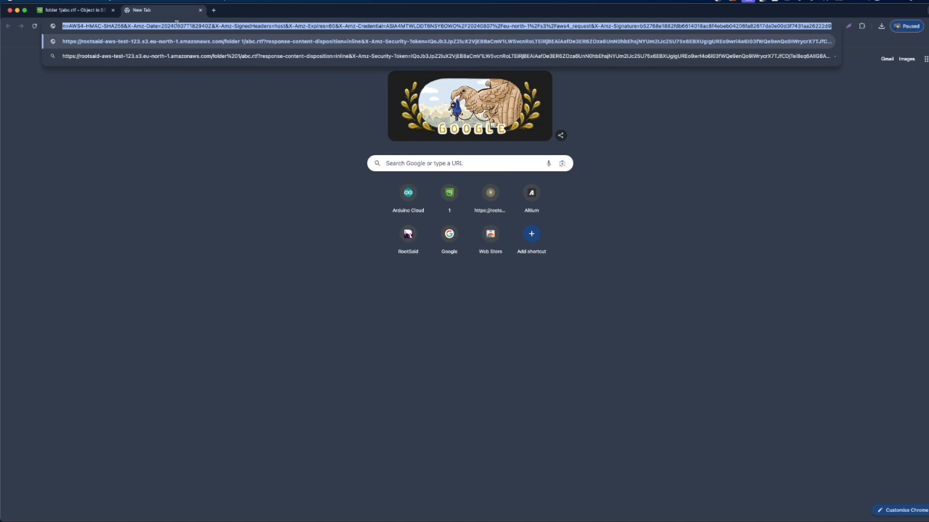
click(235, 27)
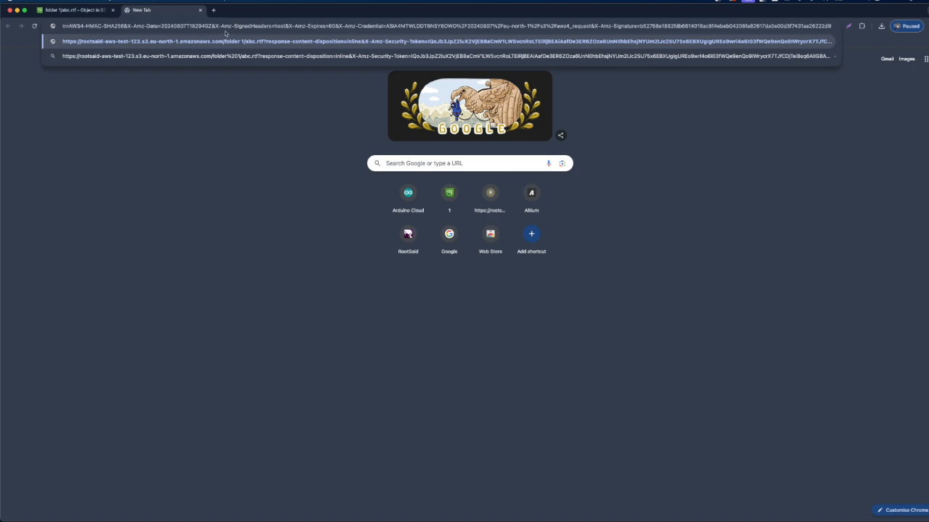
key(Return)
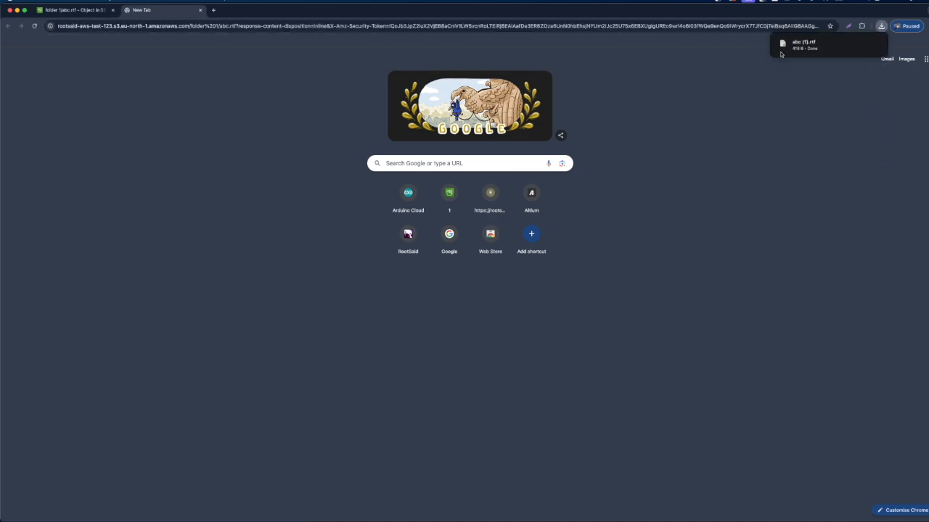
mouse_move(829, 47)
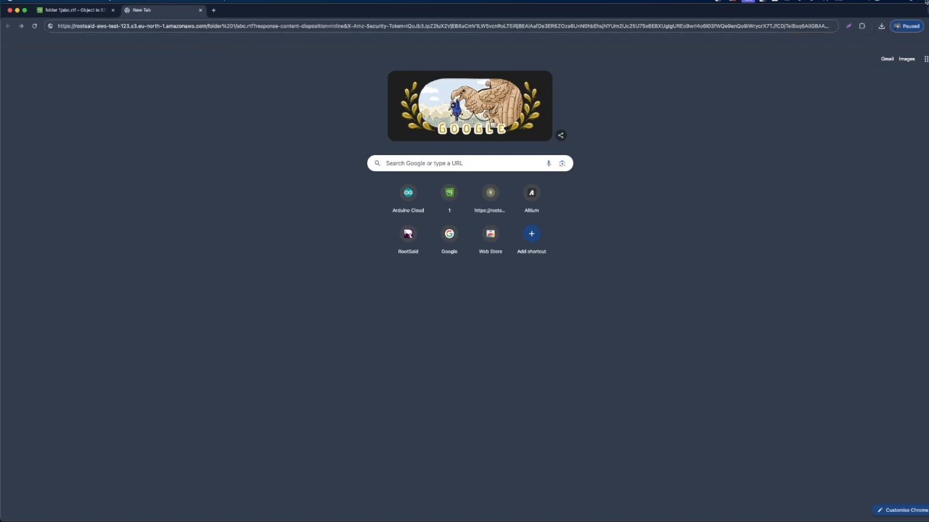
click(747, 172)
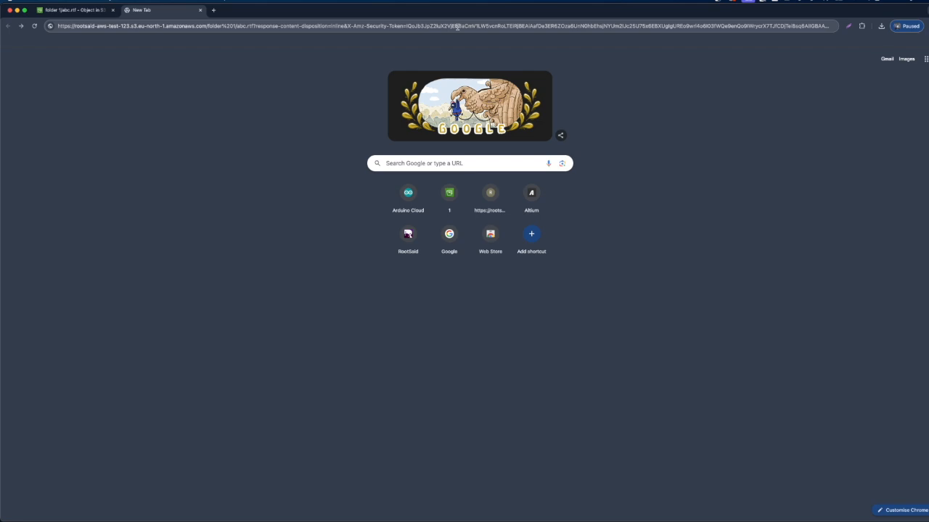
Step: Request the same presigned URL again after its time limit and read the response
click(346, 25)
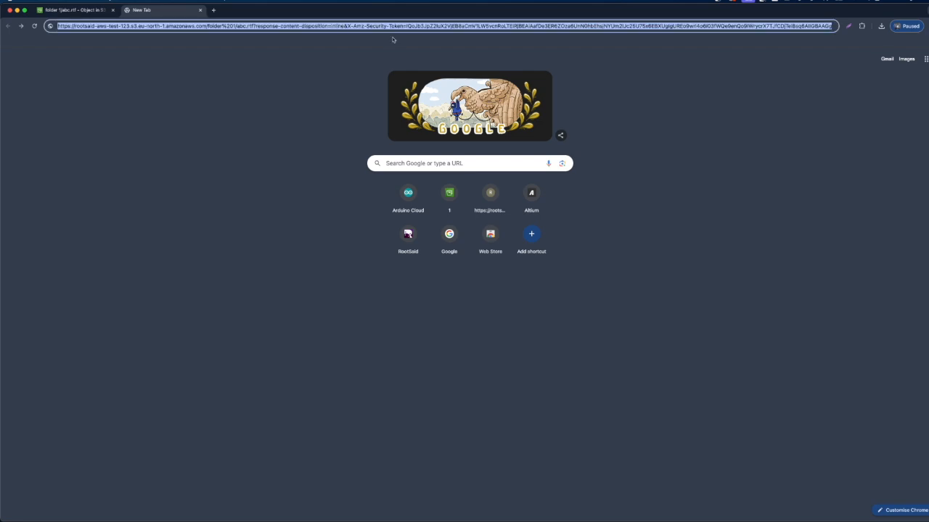
key(Return)
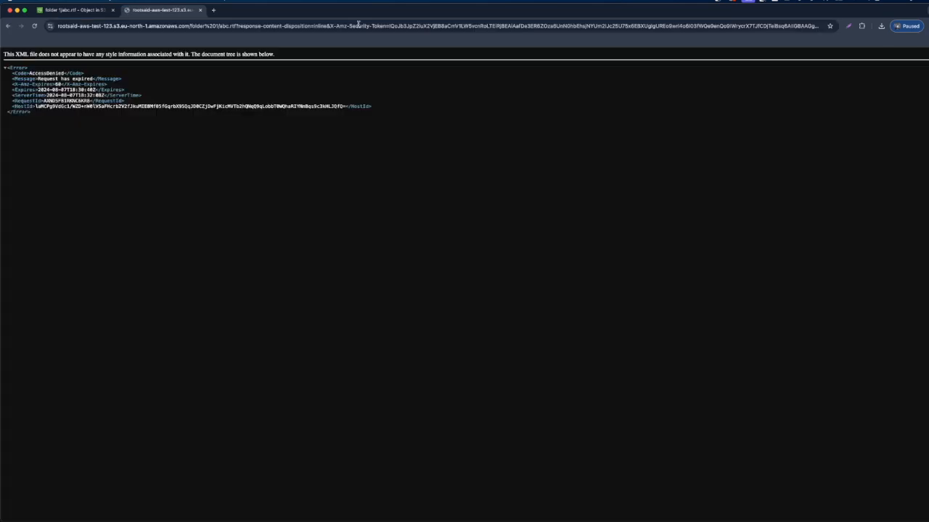
drag(30, 73, 65, 74)
click(38, 79)
Step: Return to folder 1 in the S3 console and open its upload page
click(77, 11)
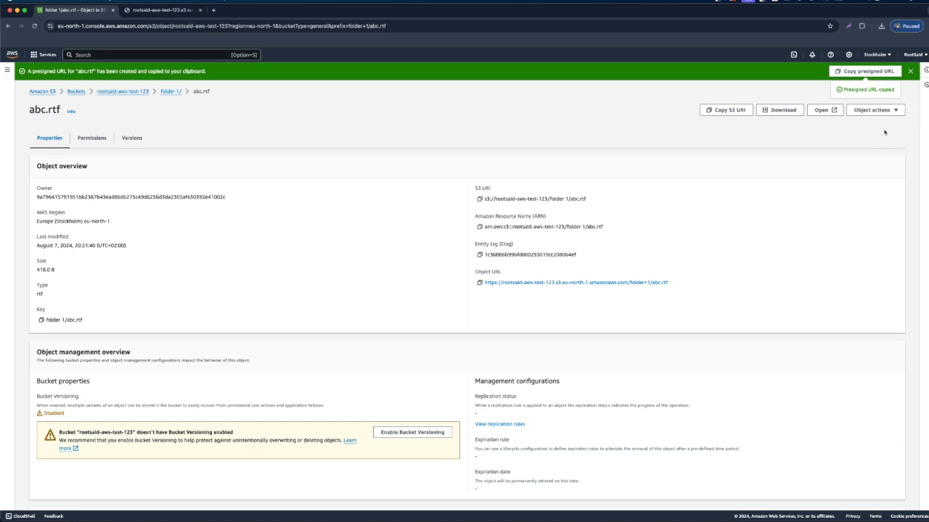
click(910, 71)
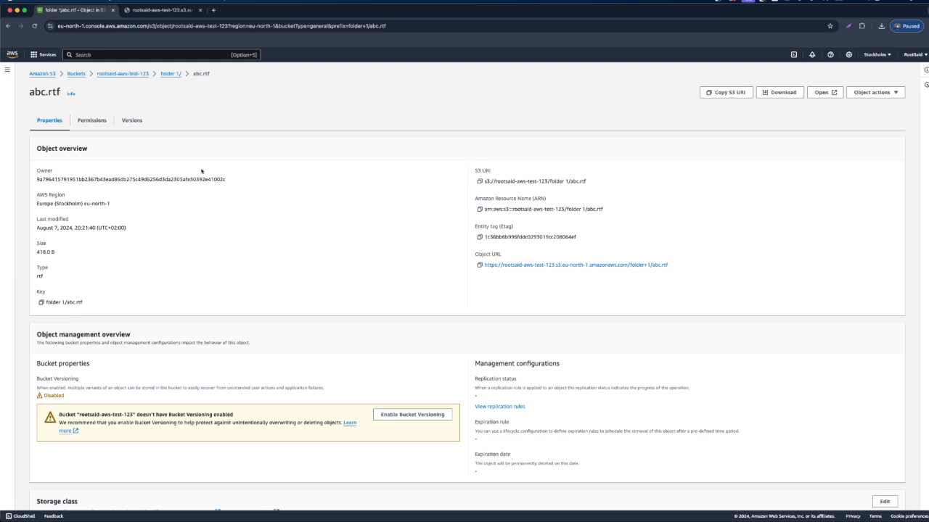
click(170, 74)
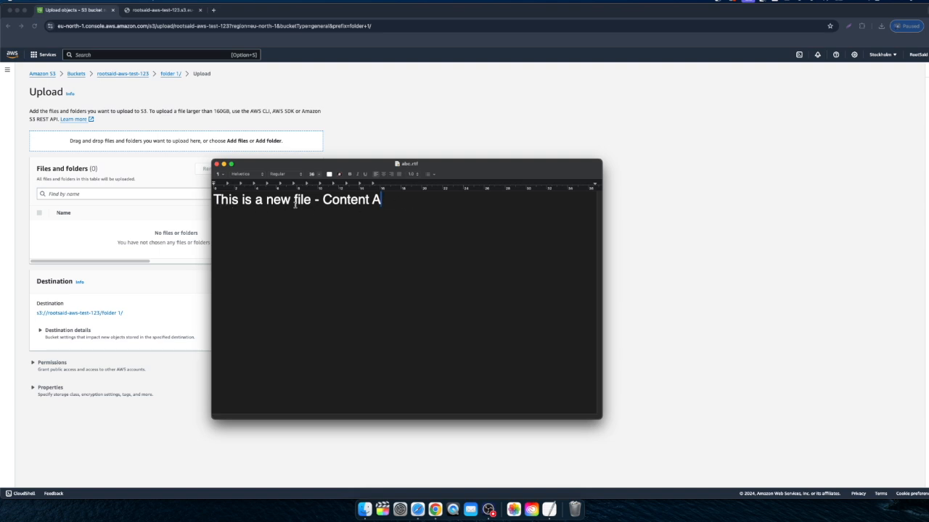
Step: Change the local abc.rtf text in the text editor to "This is an updated file - Content B" and save it
click(262, 200)
text(n)
key(Right)
key(Delete)
key(Delete)
key(Delete)
key(Delete)
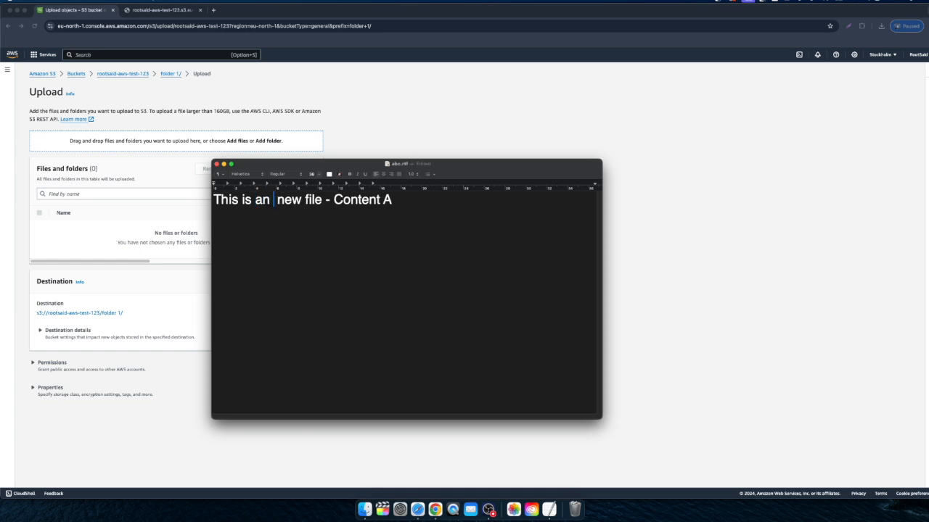
text(updated)
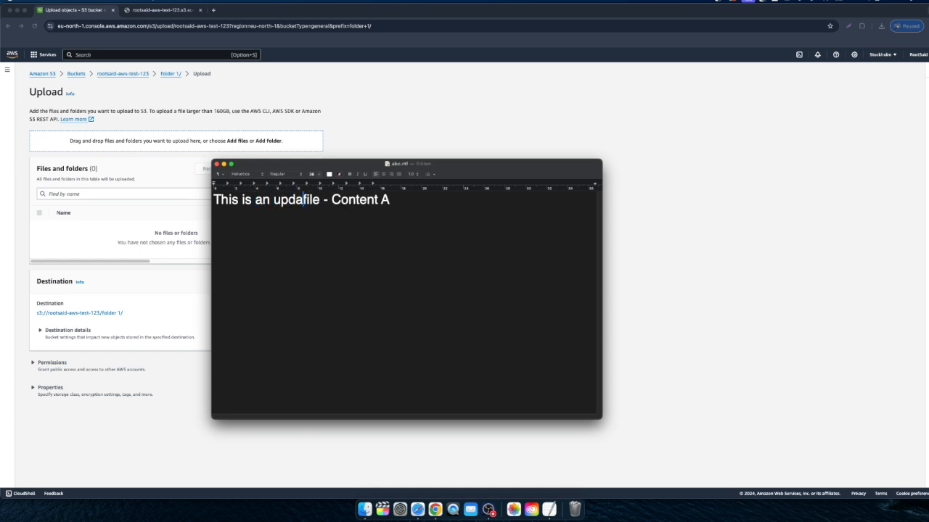
key(super+Right)
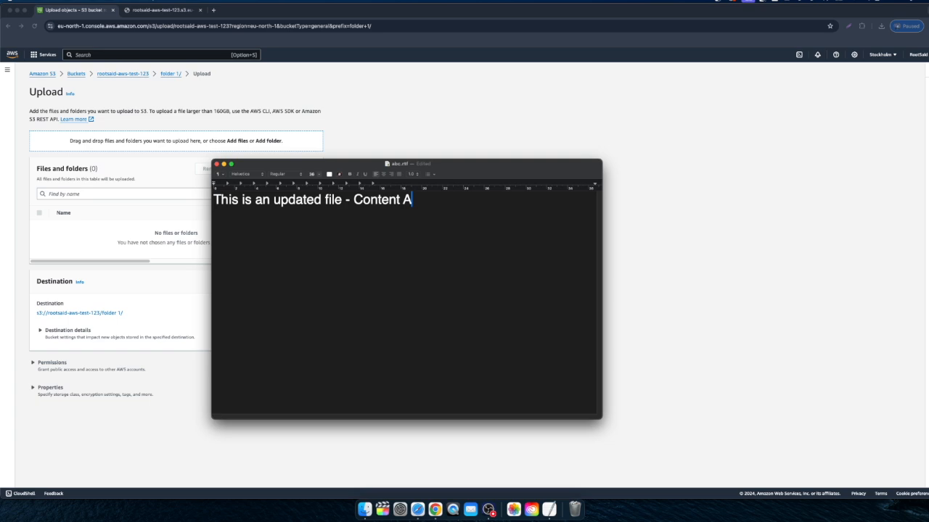
key(BackSpace)
text(B)
key(super+s)
Step: Add the local abc.rtf to the folder 1 upload, previewing its content before choosing it, and upload it
click(484, 138)
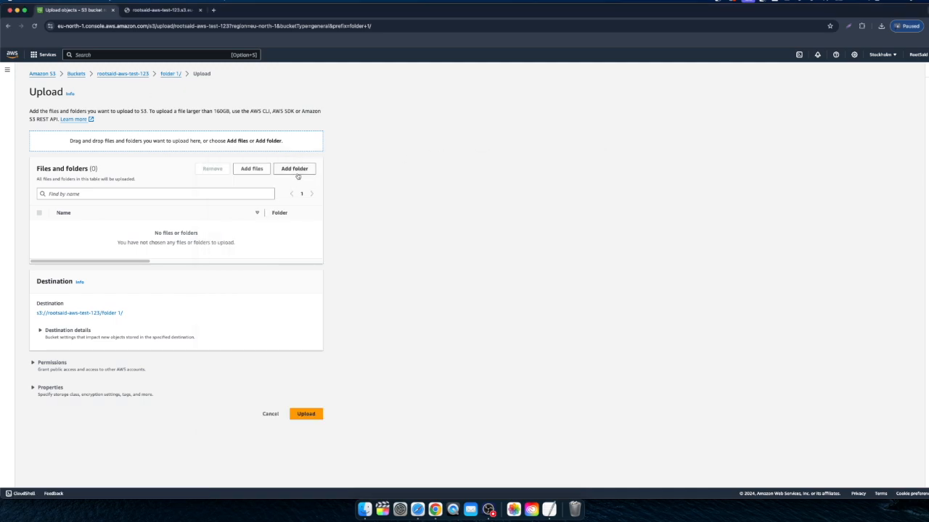
click(255, 170)
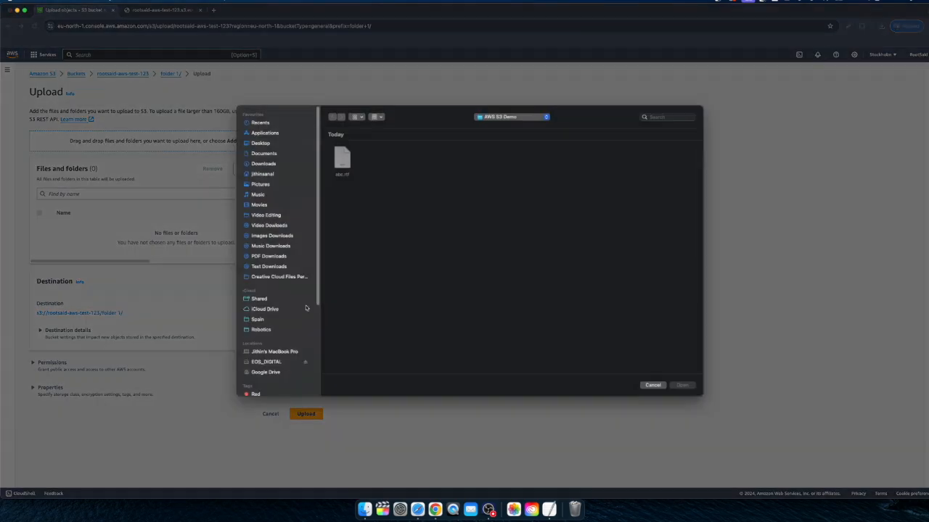
click(343, 163)
key(space)
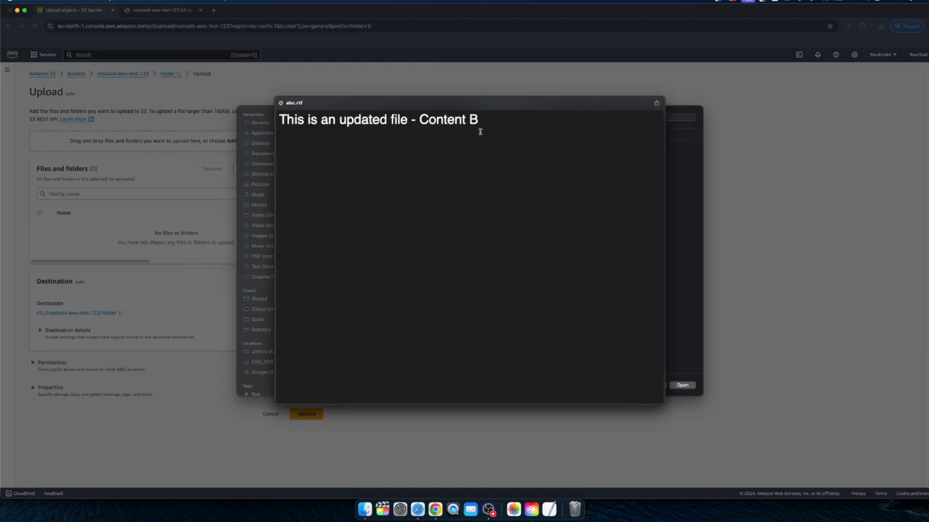
key(space)
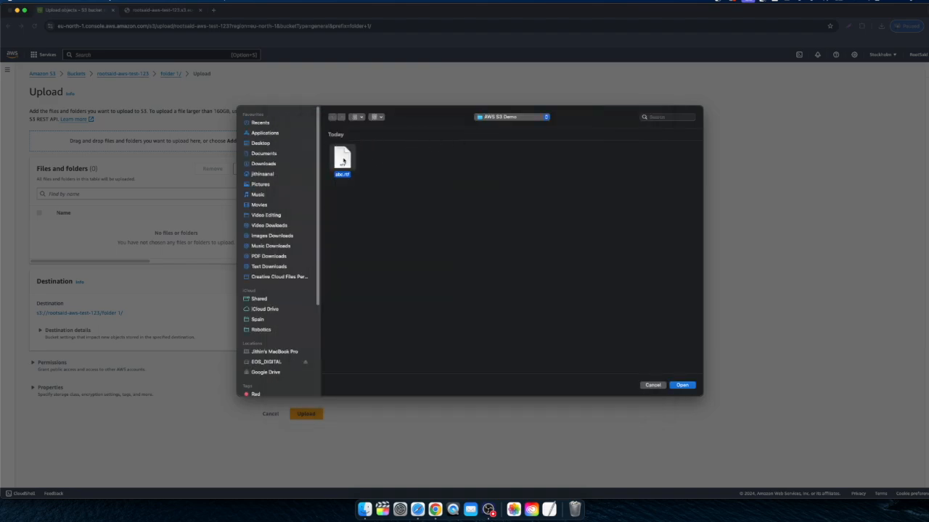
click(682, 385)
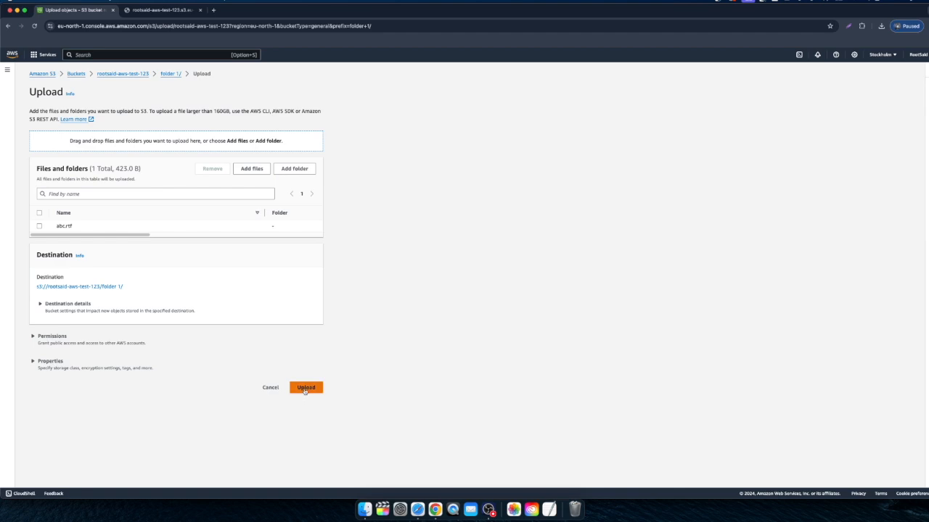
click(305, 389)
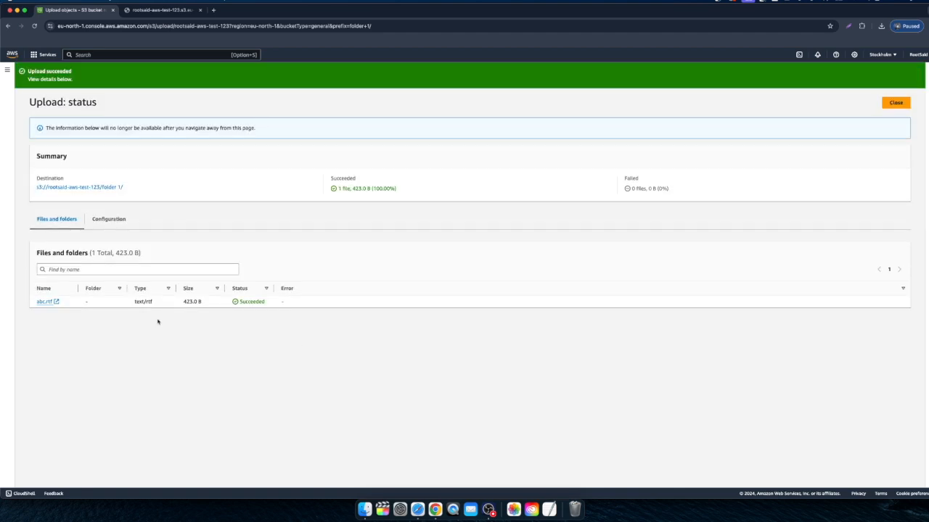
Step: Return to folder 1 from the upload summary and check the last-modified time of abc.rtf
click(107, 188)
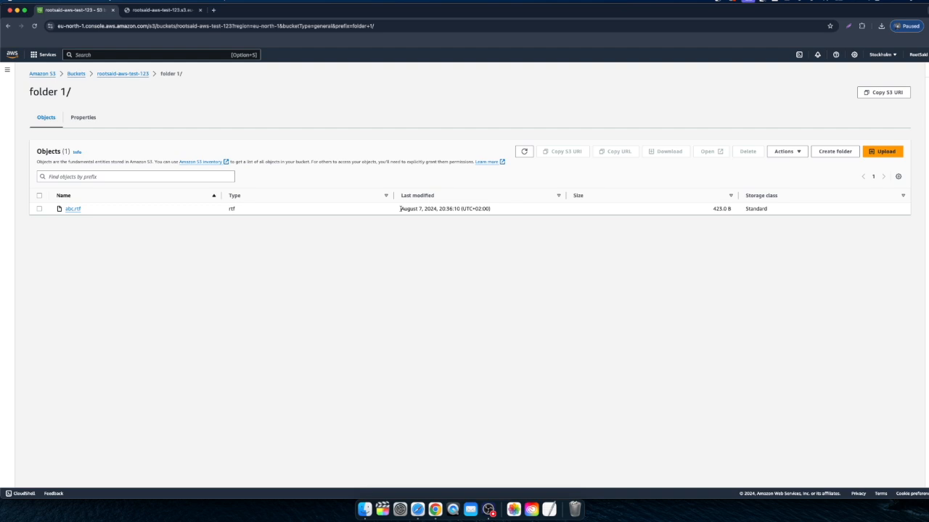
drag(399, 208, 447, 215)
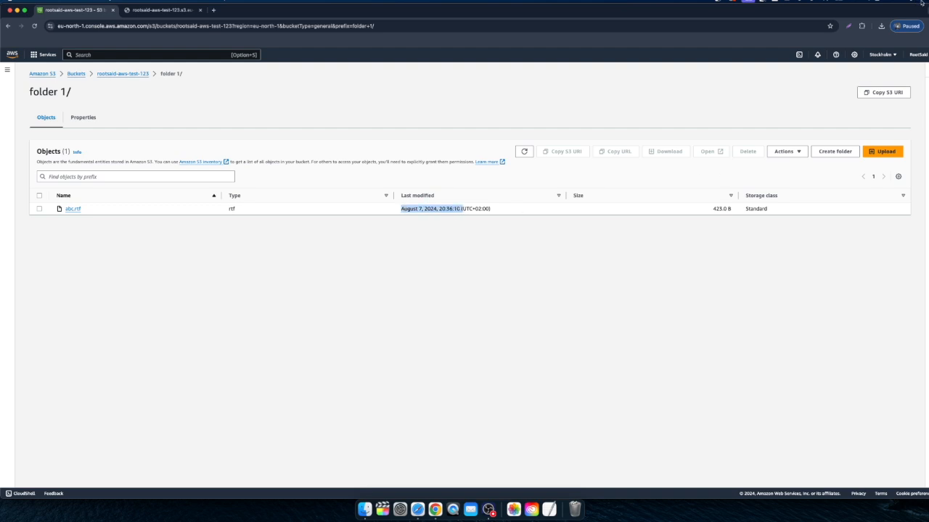
click(245, 264)
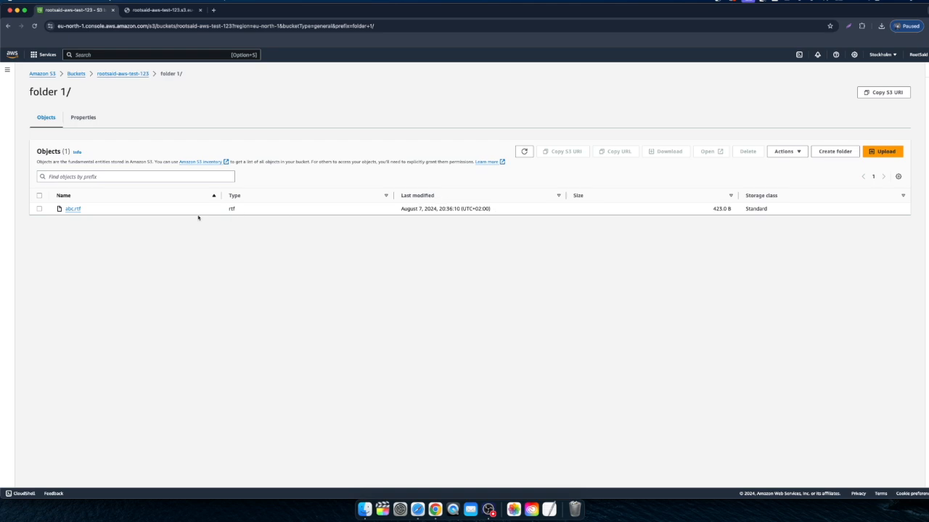
Step: Download abc.rtf from its object page, open the downloaded copy to read its content, and close it
click(76, 210)
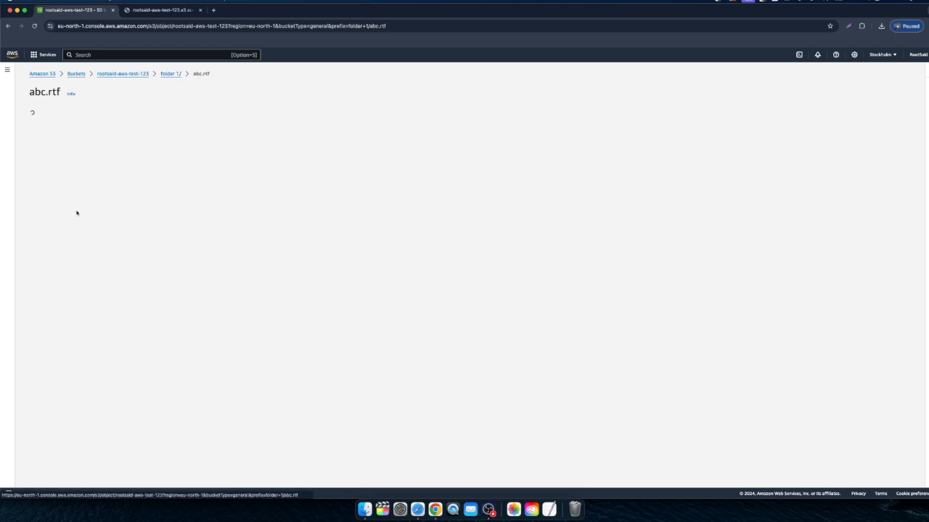
click(778, 93)
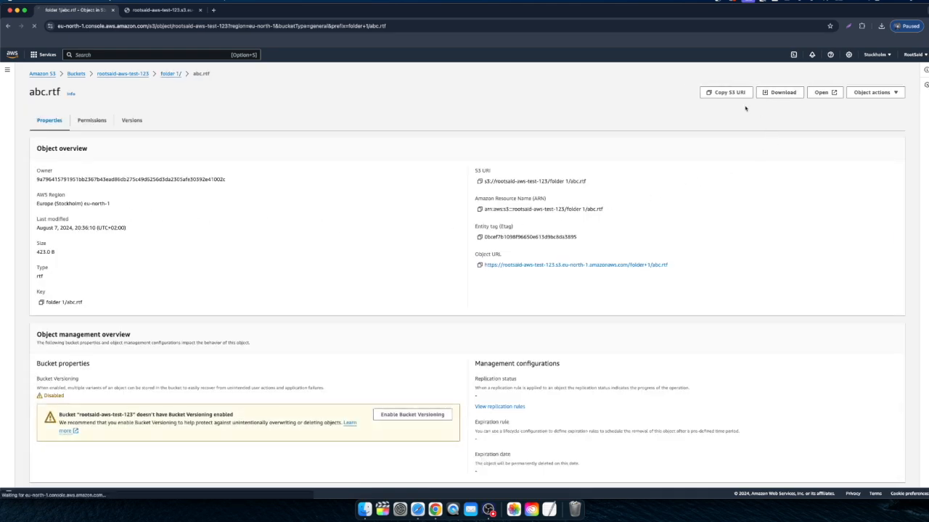
click(819, 48)
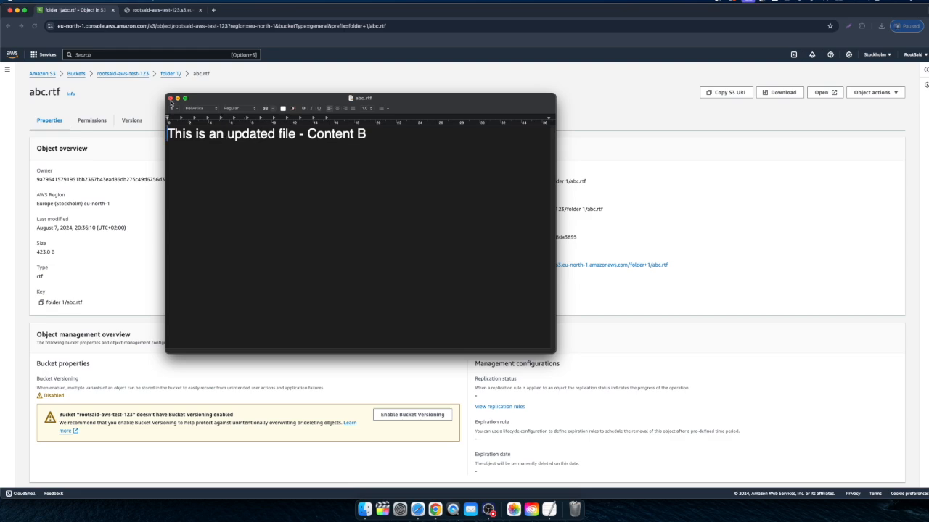
click(170, 99)
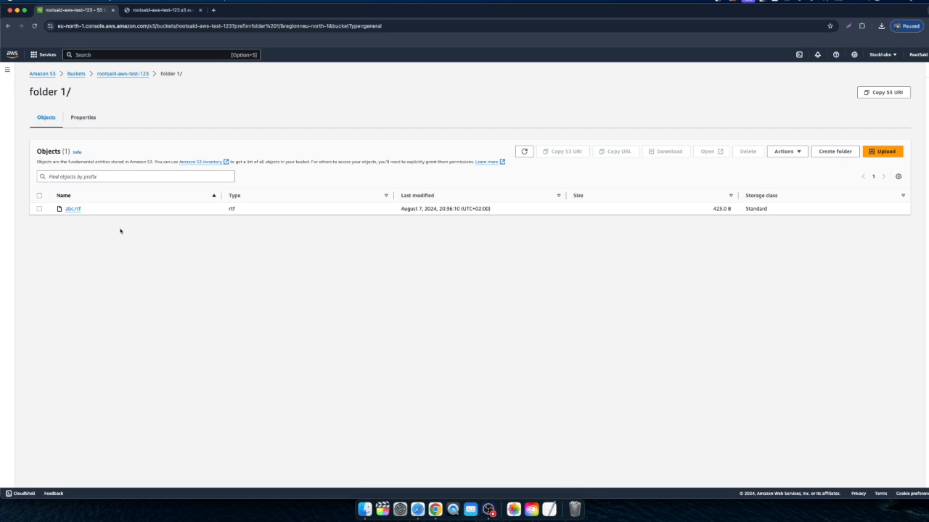
Step: Open the version list of abc.rtf in folder 1 and read the notice about Bucket Versioning
click(72, 210)
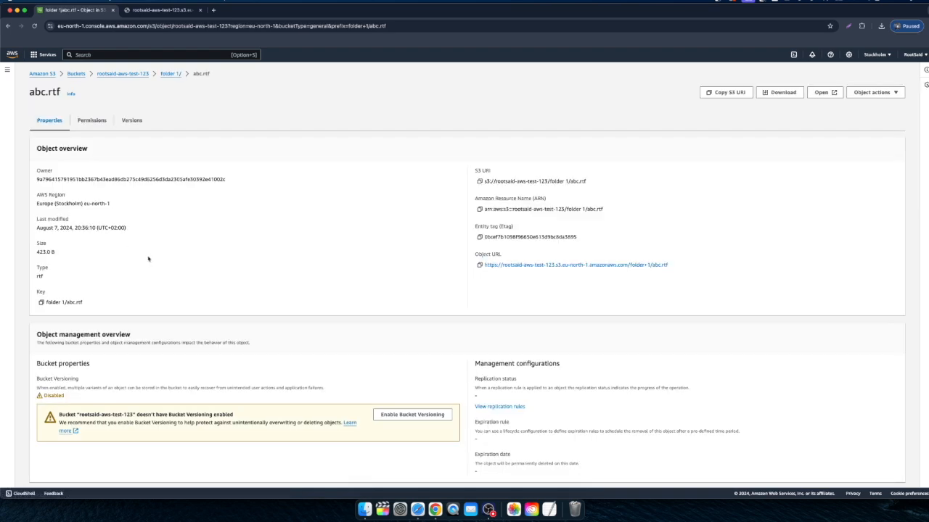
click(132, 122)
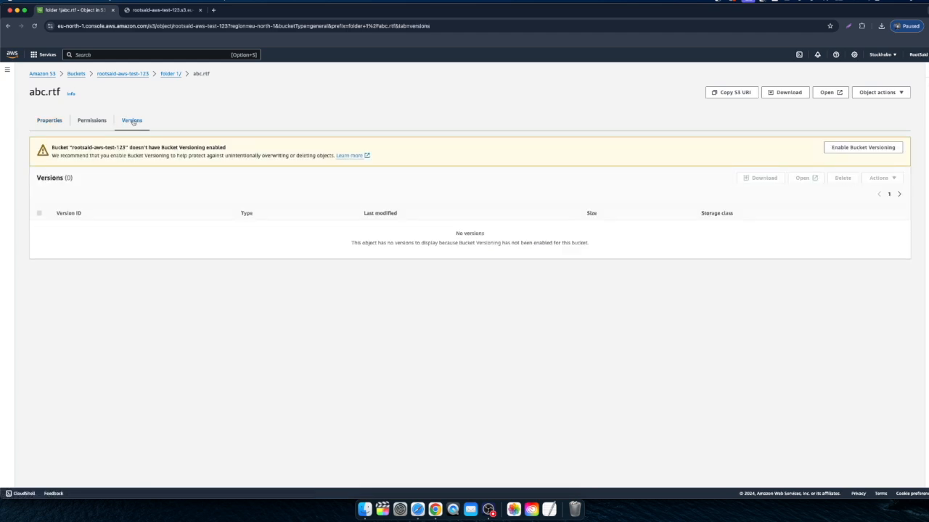
drag(51, 148, 157, 149)
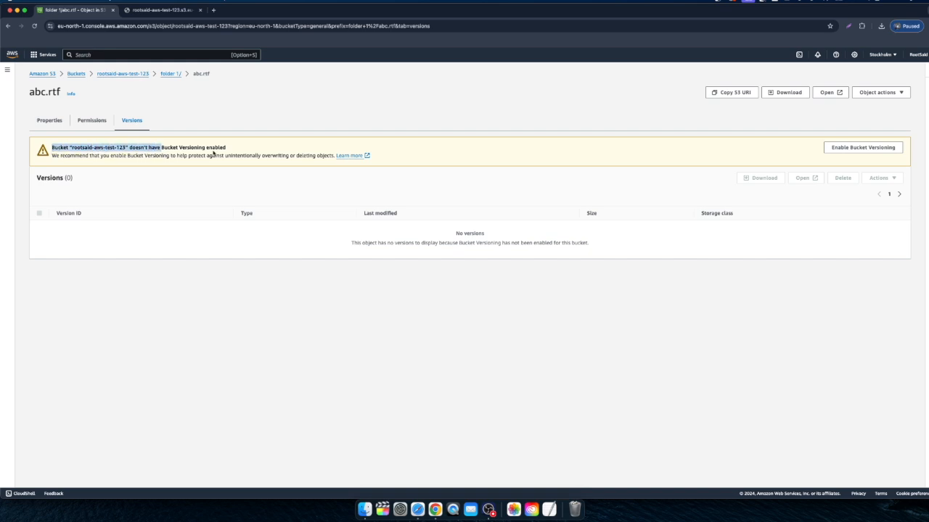
click(194, 151)
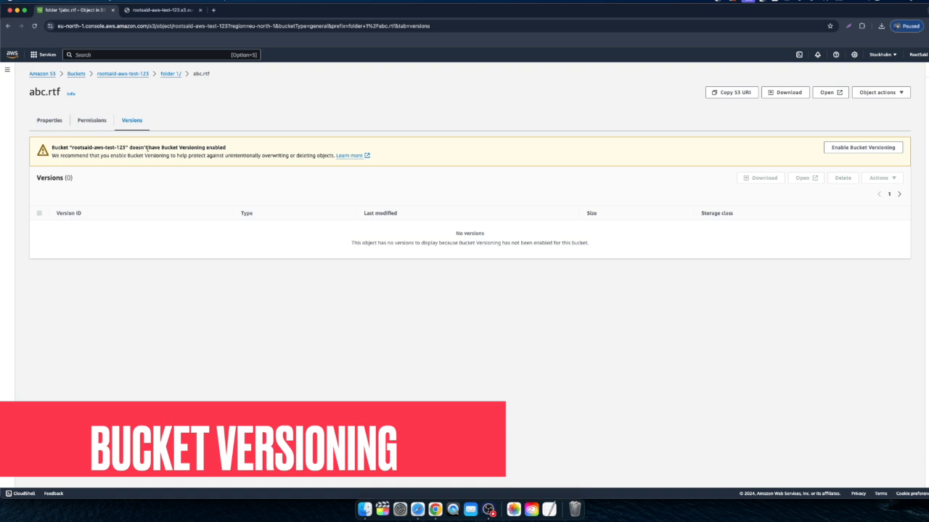
Step: Open the properties of the bucket rootsaid-aws-test-123 and examine its Bucket Versioning section
click(121, 75)
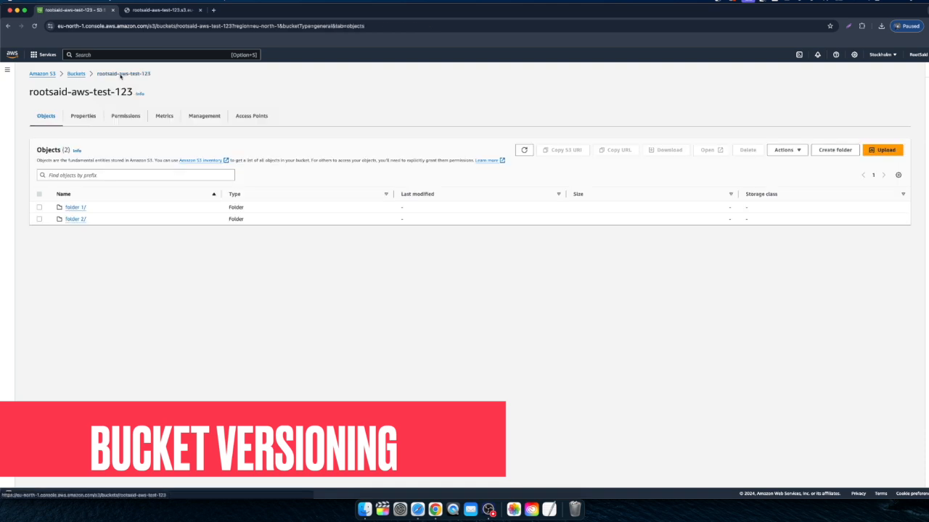
click(77, 75)
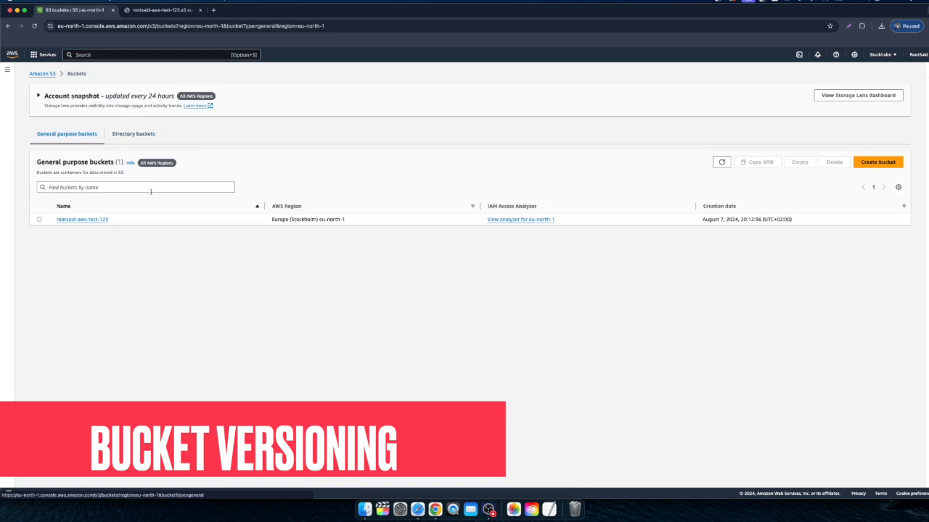
click(81, 221)
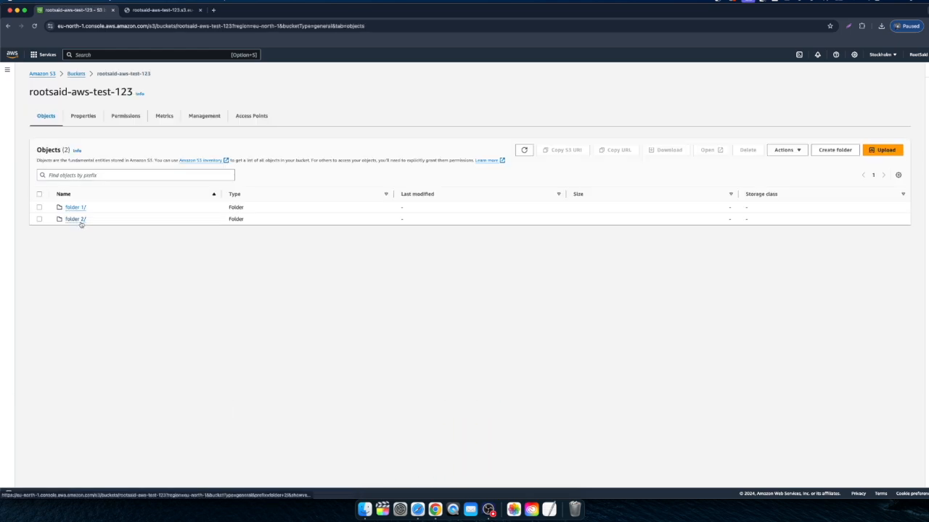
click(77, 119)
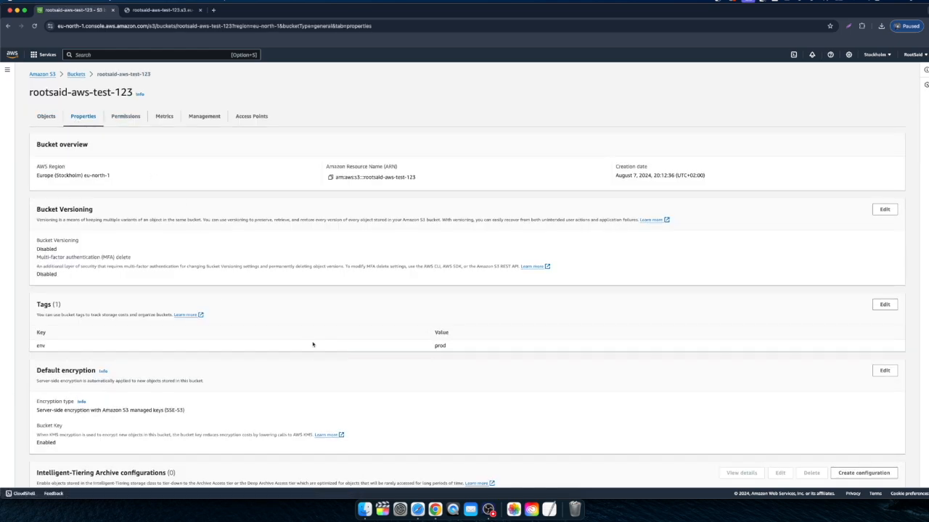
drag(37, 208, 181, 272)
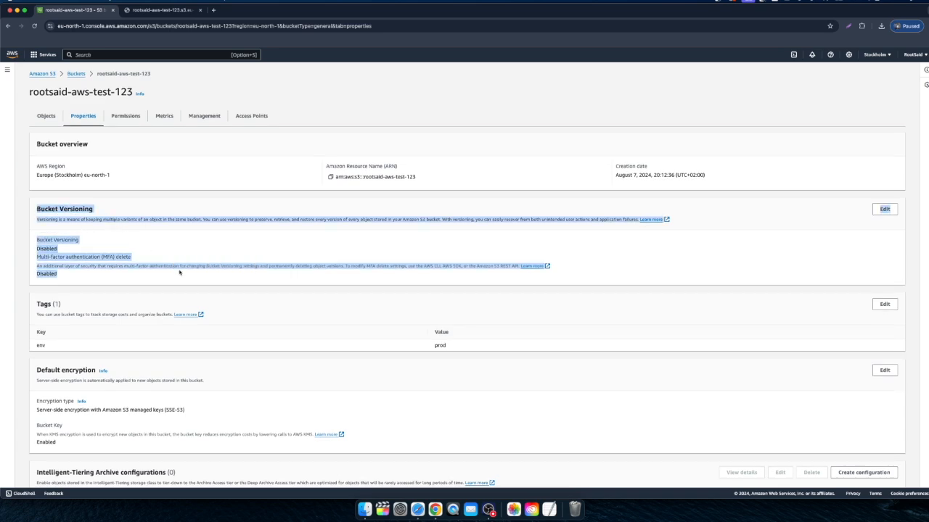
click(237, 264)
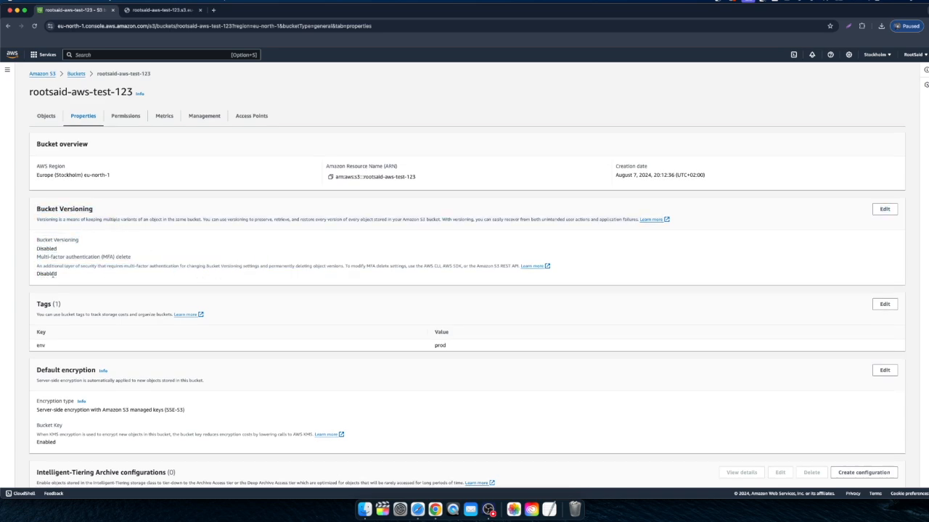
double_click(56, 248)
click(385, 264)
Step: Set Bucket Versioning to Enable for rootsaid-aws-test-123 and save the changes
click(884, 210)
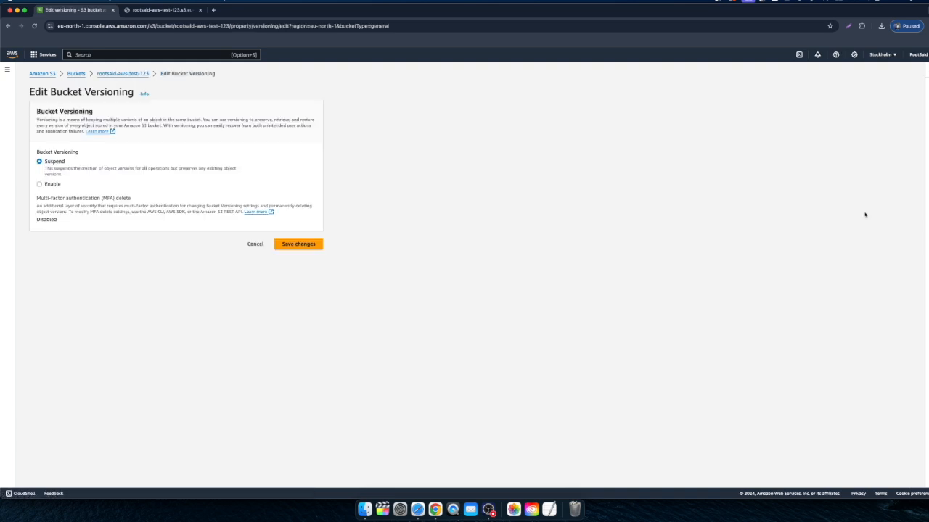
click(45, 185)
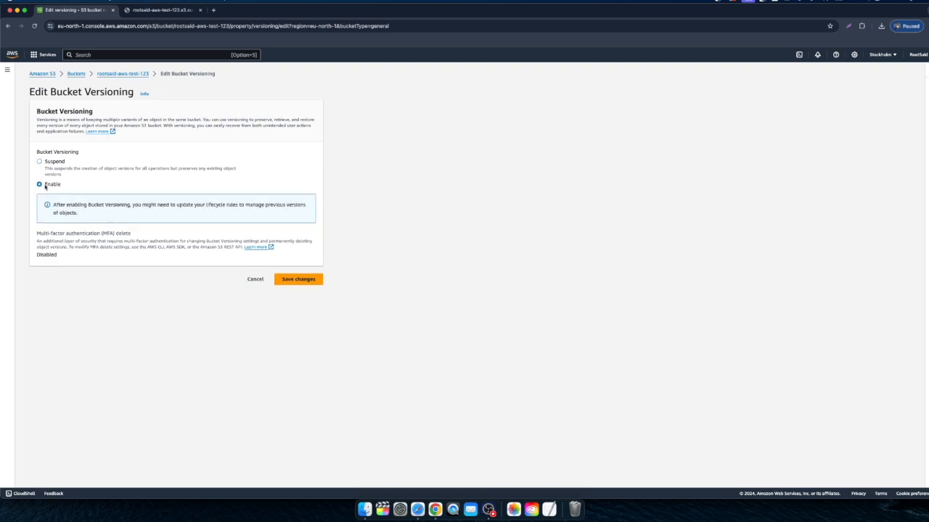
click(297, 281)
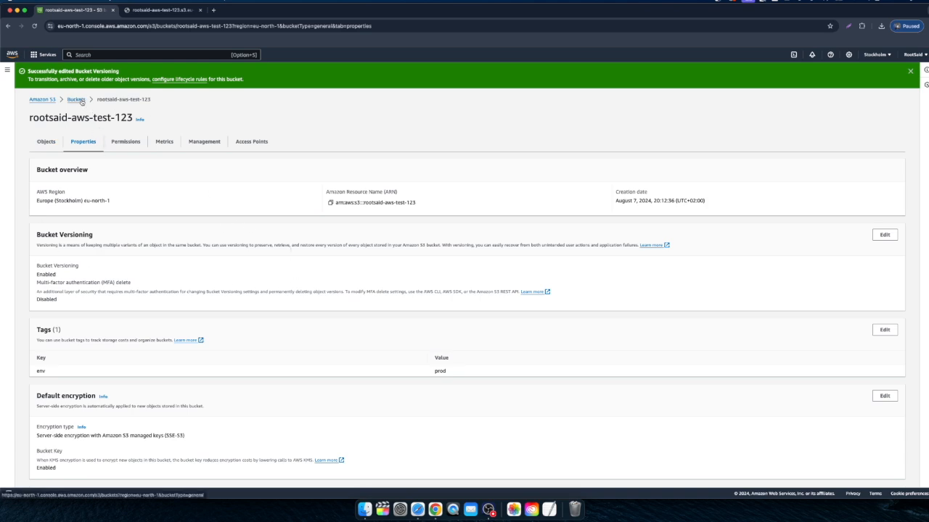
Step: Go back to folder 1 in the bucket's objects and bring up the local abc.rtf in the text editor
click(46, 141)
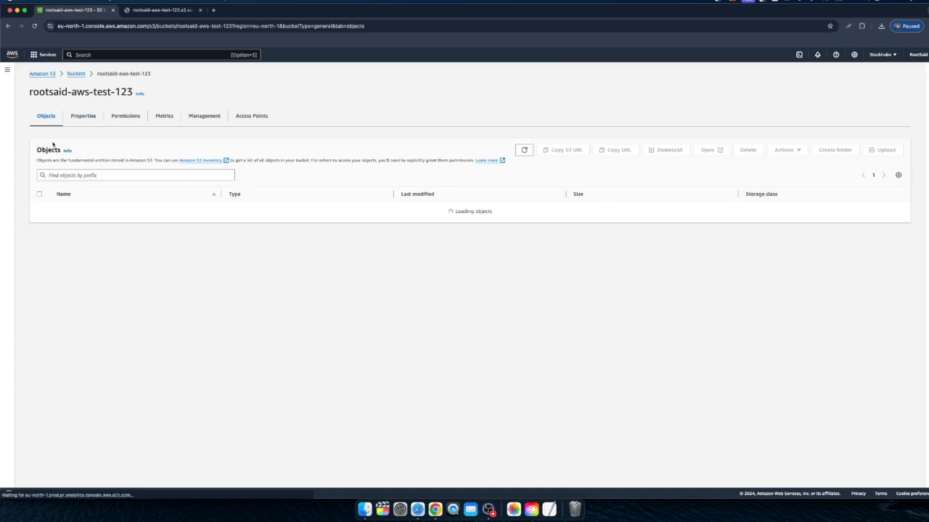
click(75, 208)
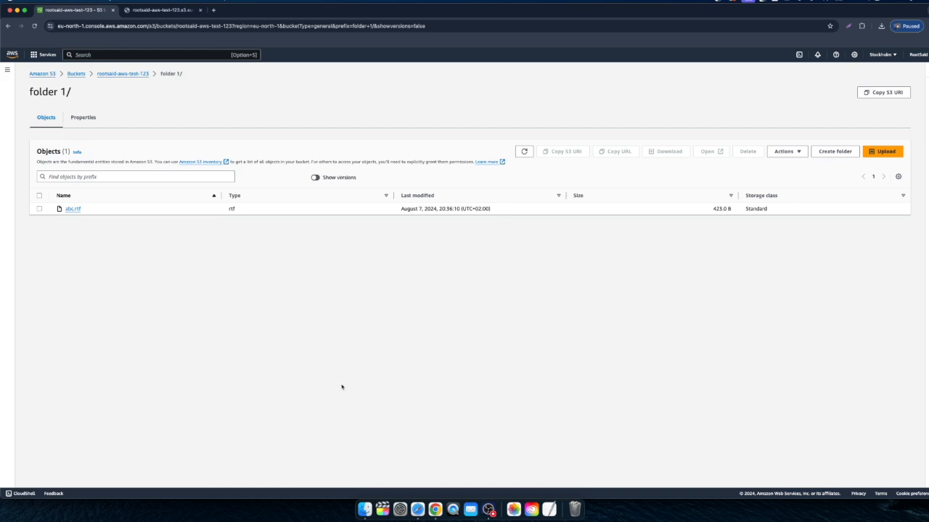
drag(928, 194, 437, 217)
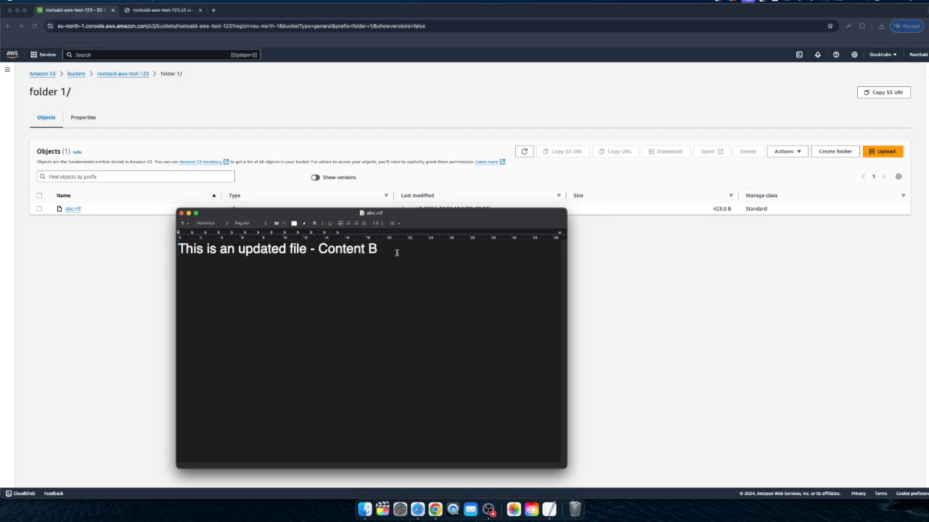
Step: Change the local abc.rtf text to "This file was updated 3 times - Content C", save it and close the file
drag(306, 249, 178, 249)
text(This )
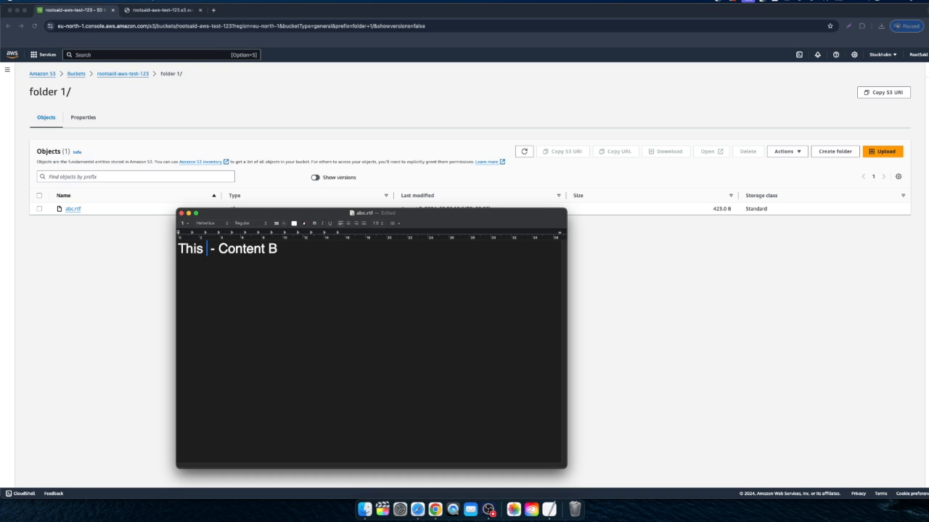
text(file was upd)
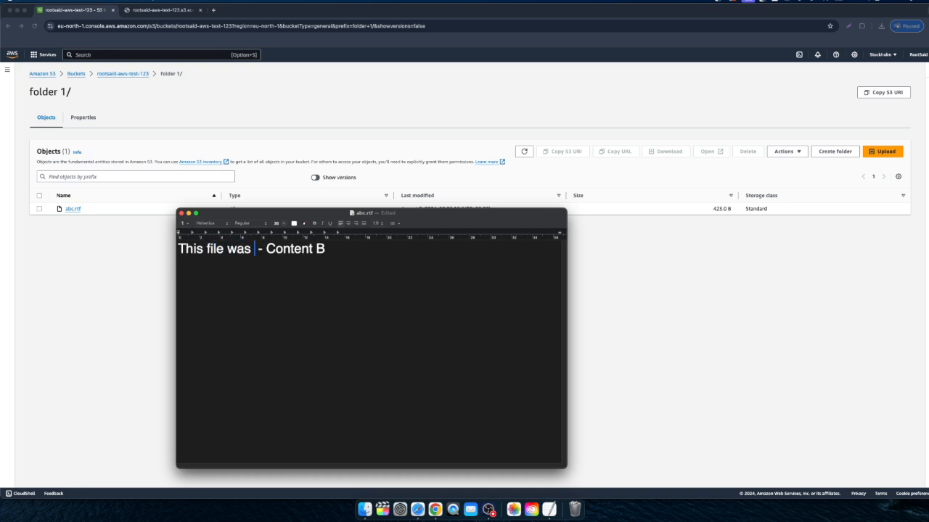
text(ated )
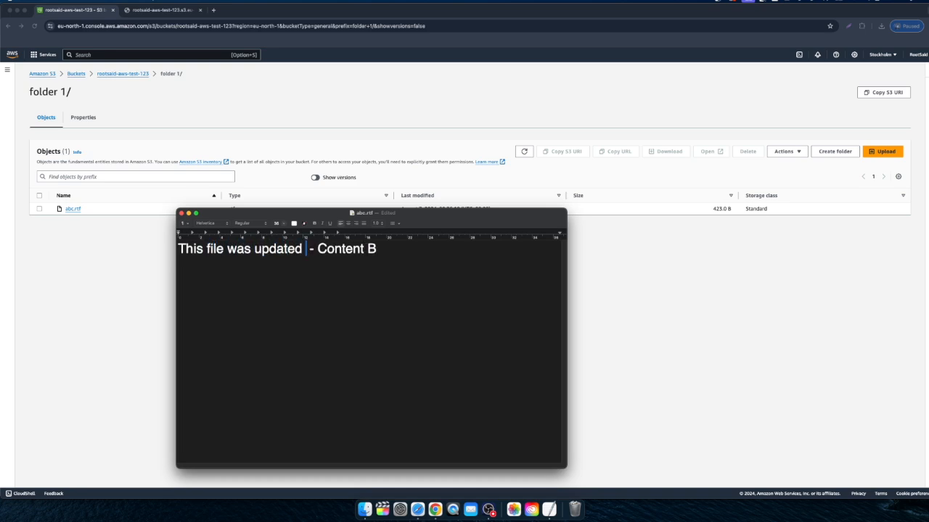
text(3 times)
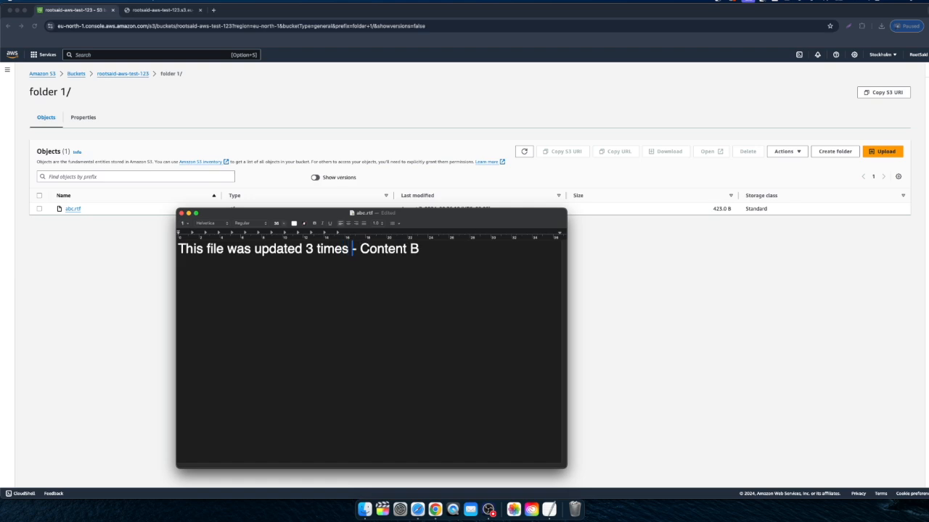
key(Right)
key(Right)
key(Right)
key(Right)
key(Right)
key(Right)
key(Right)
key(Right)
key(Right)
key(Right)
key(Right)
key(BackSpace)
text(C)
drag(286, 217, 339, 207)
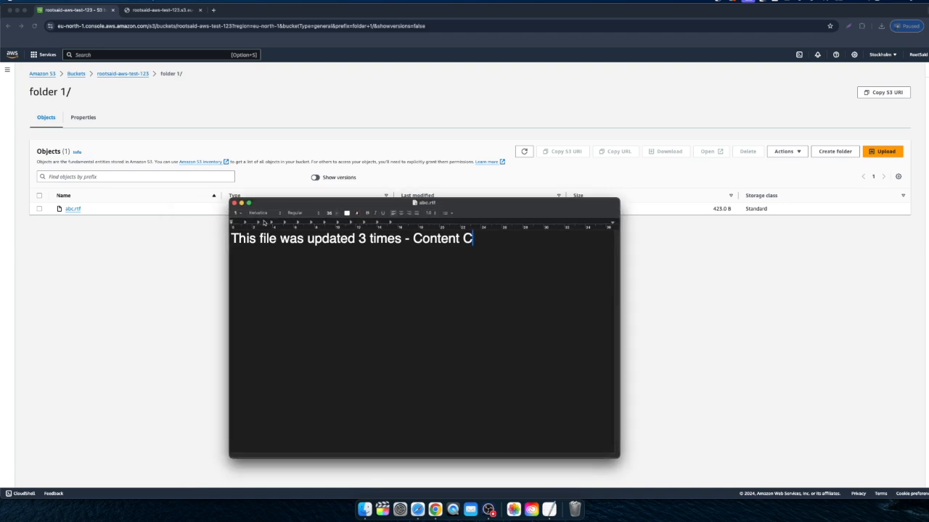
click(233, 203)
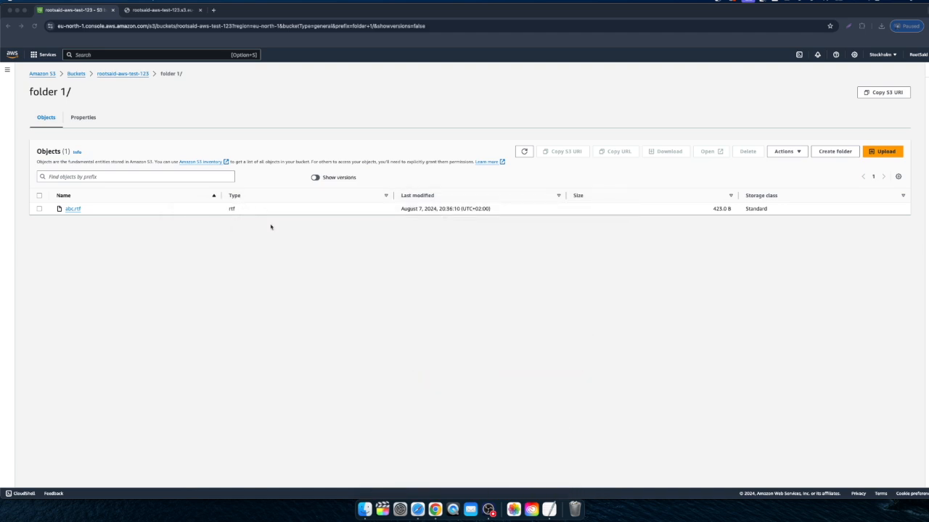
Step: Upload the updated abc.rtf from the AWS S3 Demo folder to folder 1 and close the upload status
click(887, 151)
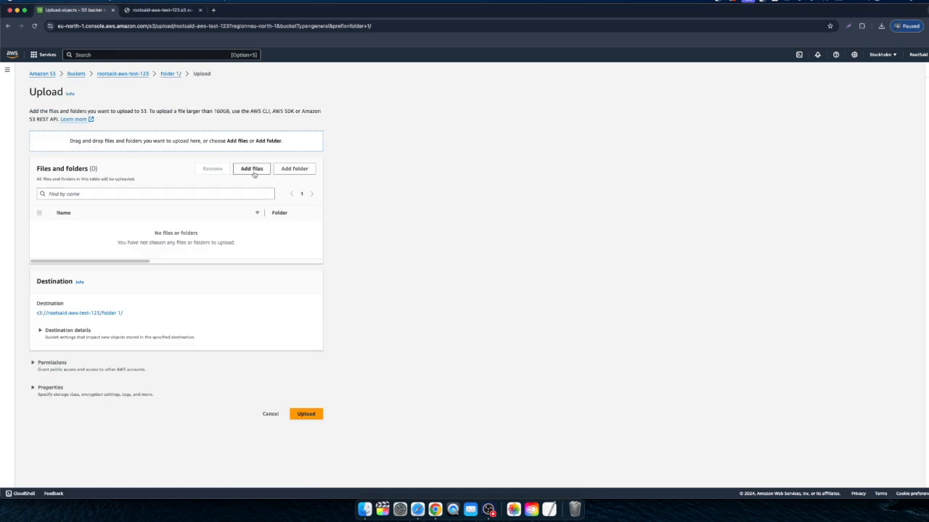
click(253, 173)
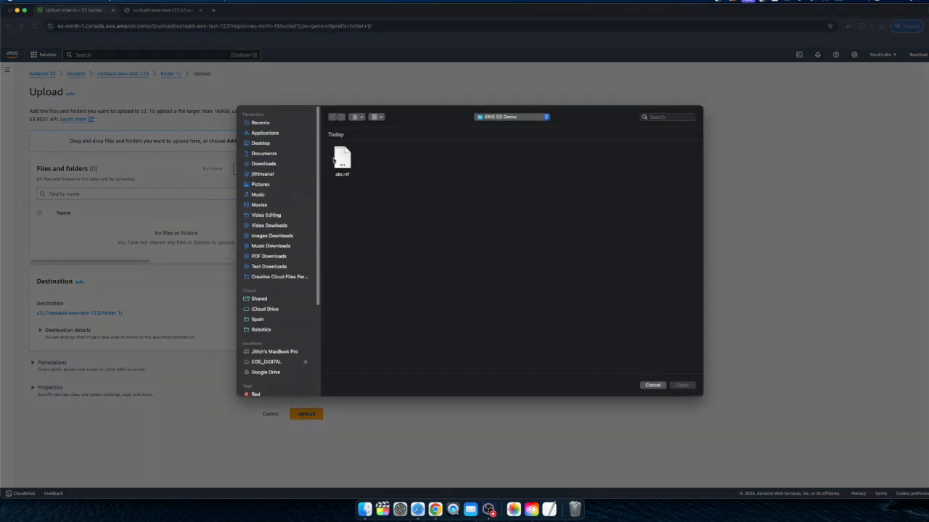
click(339, 169)
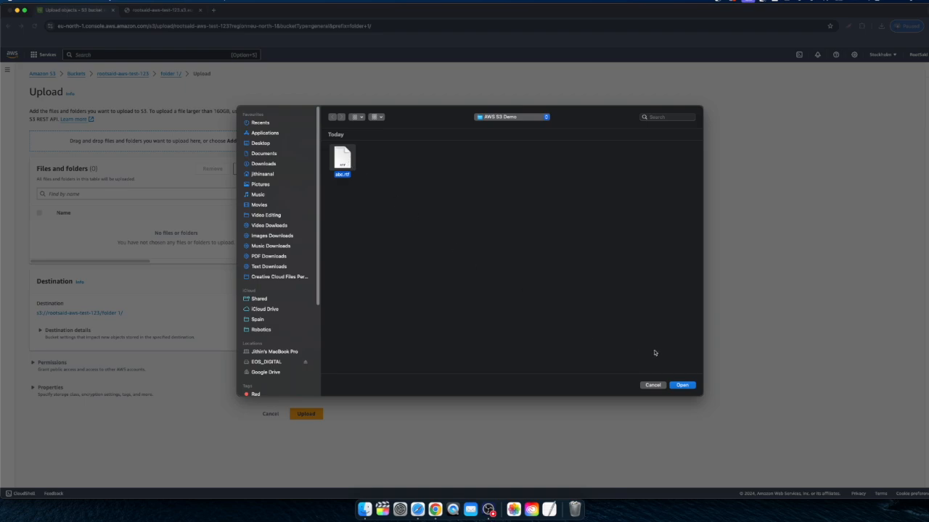
click(681, 385)
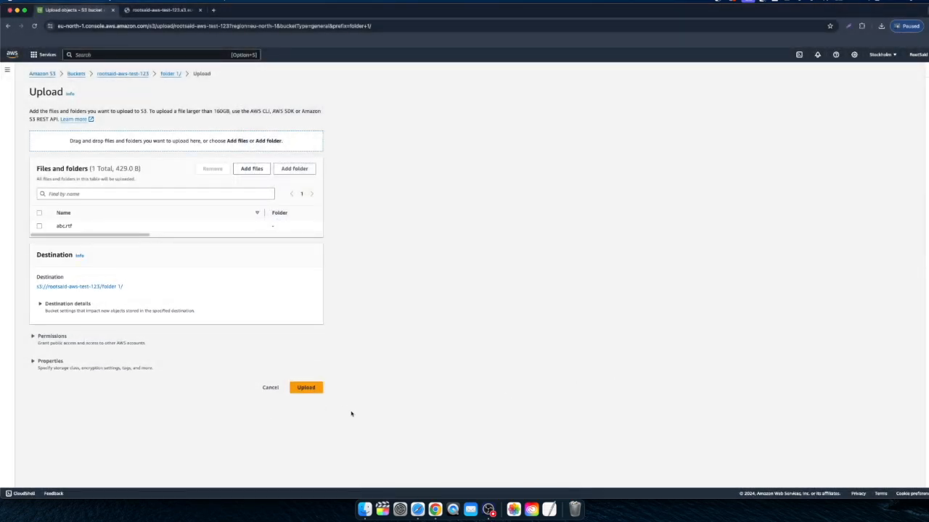
click(304, 394)
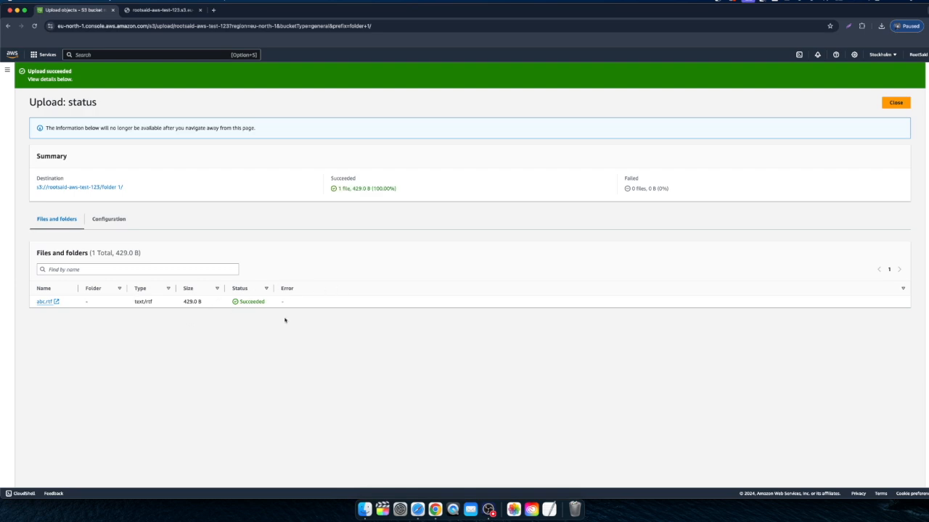
click(894, 104)
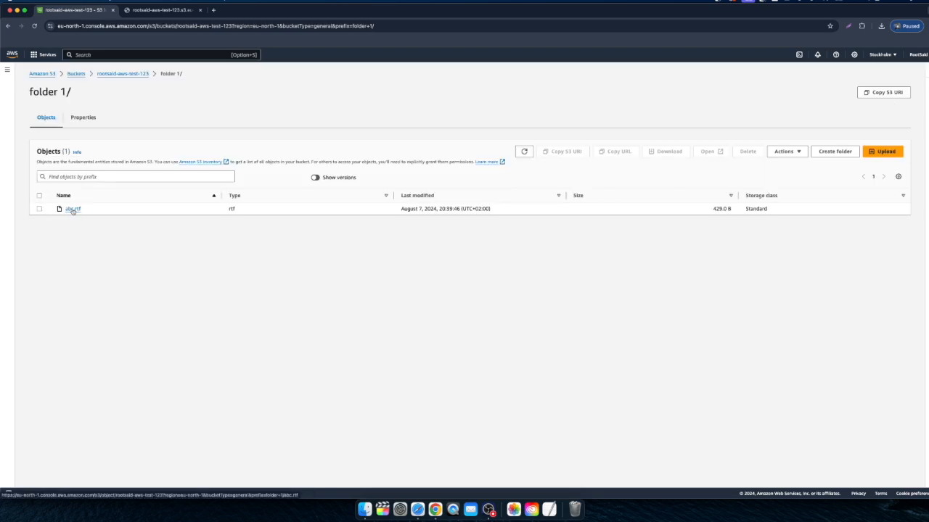
Step: Open the abc.rtf object in folder 1 and compare the last-modified times of its versions
click(73, 209)
scroll(101, 181, down, 2)
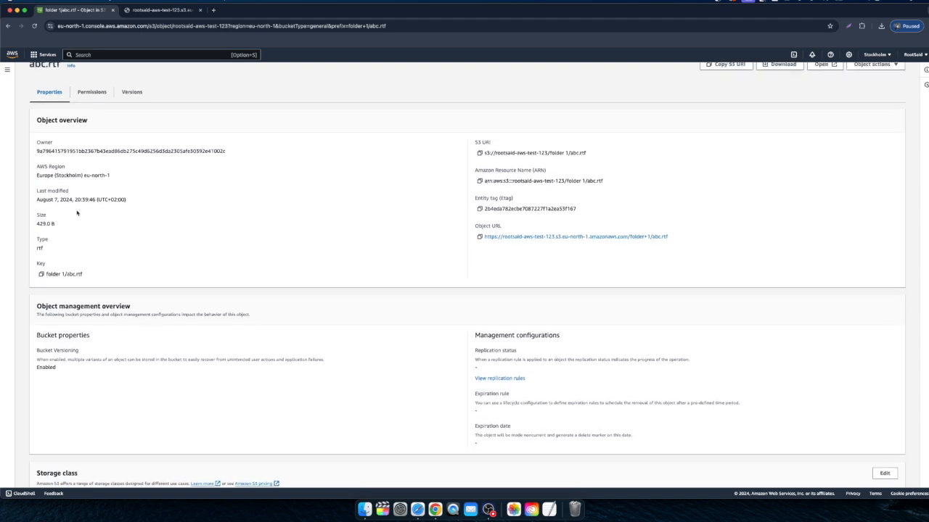
scroll(138, 155, up, 2)
click(128, 122)
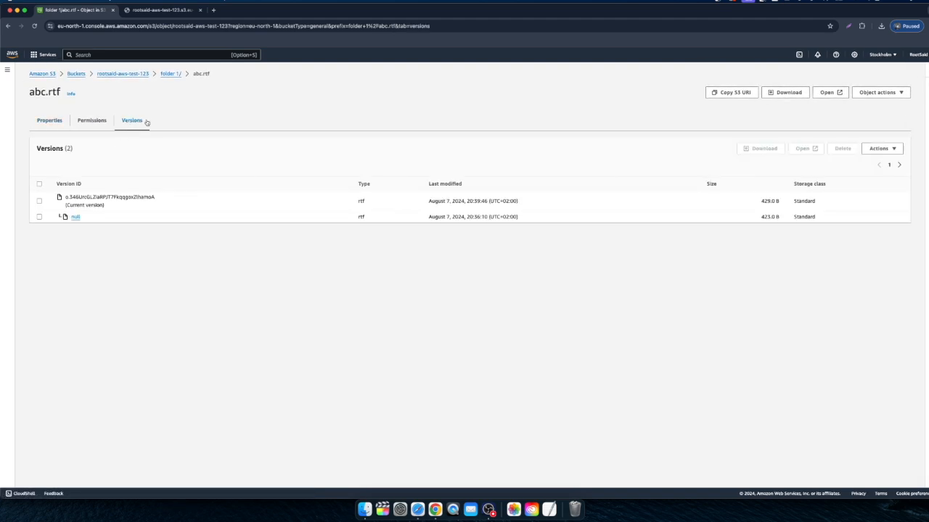
drag(423, 187, 488, 201)
click(463, 219)
click(465, 217)
drag(466, 217, 485, 216)
Step: Download the null version of abc.rtf and view the downloaded copy's text in the text editor
click(76, 217)
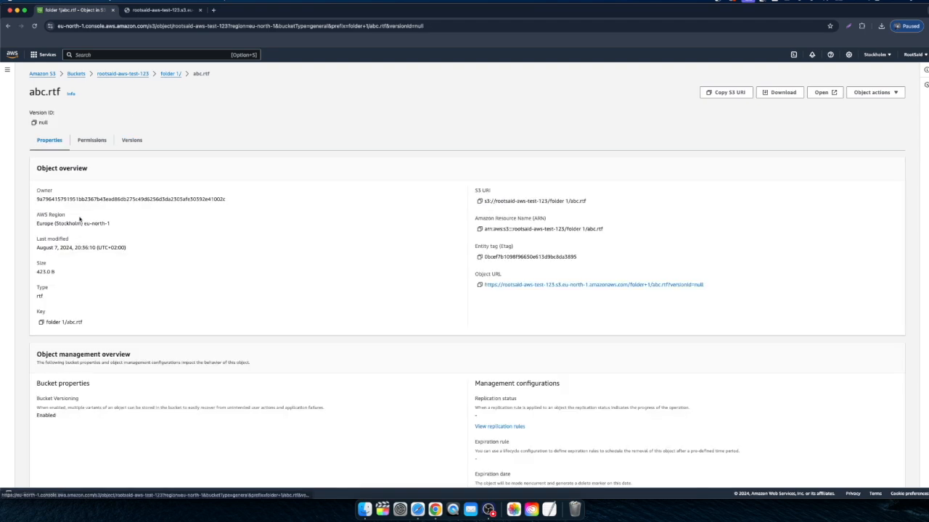
scroll(127, 205, down, 1)
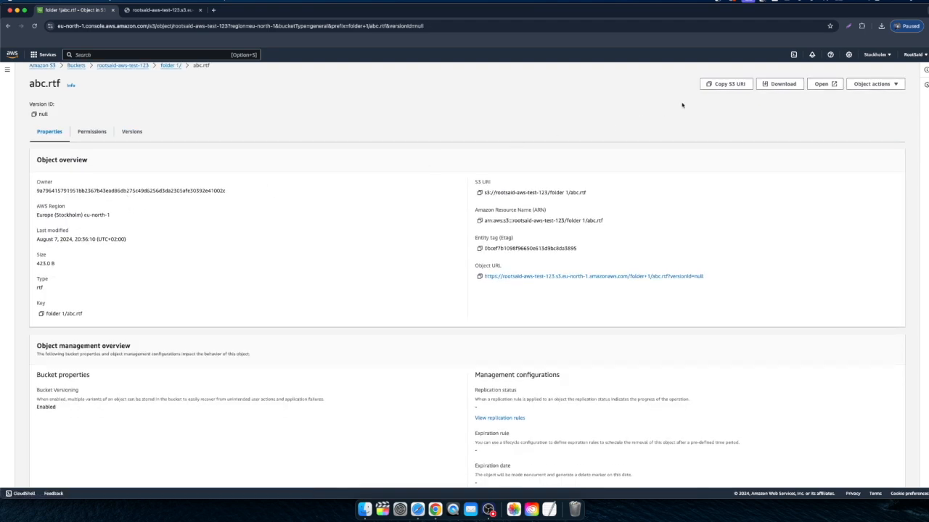
click(784, 84)
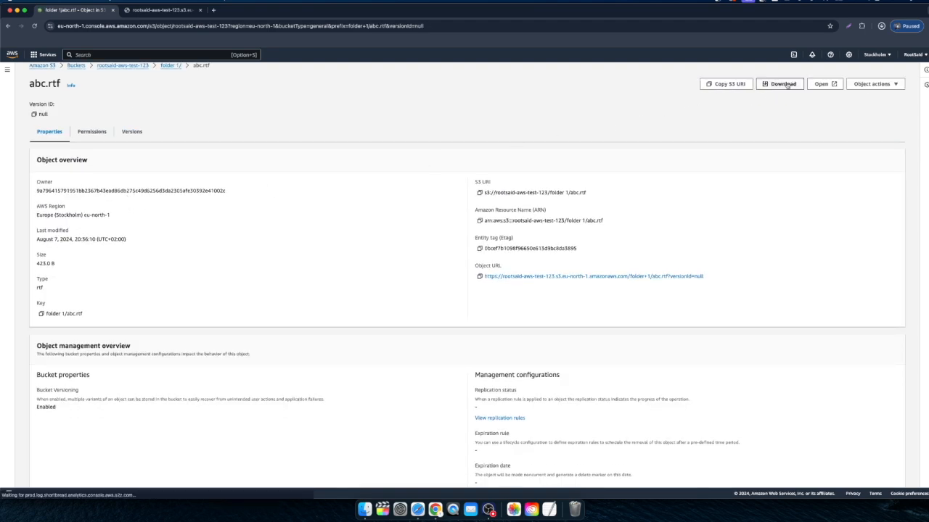
click(805, 44)
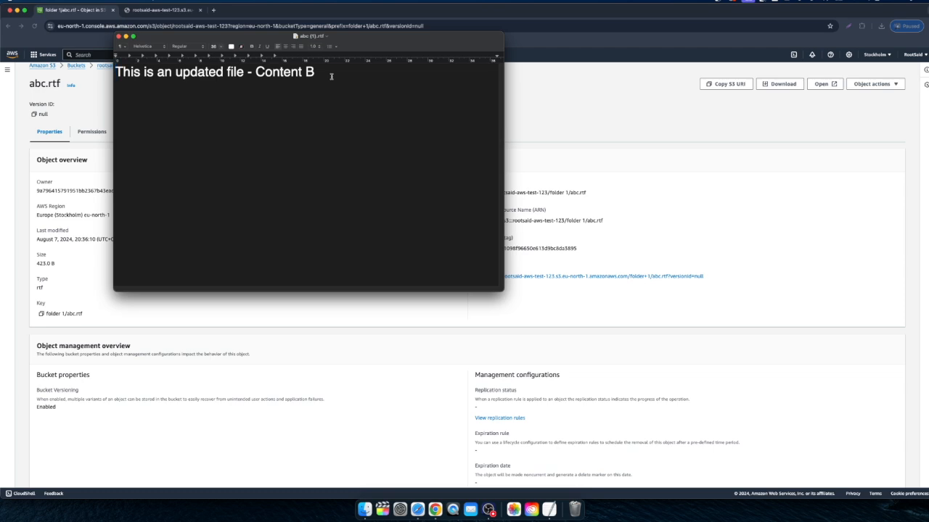
click(127, 36)
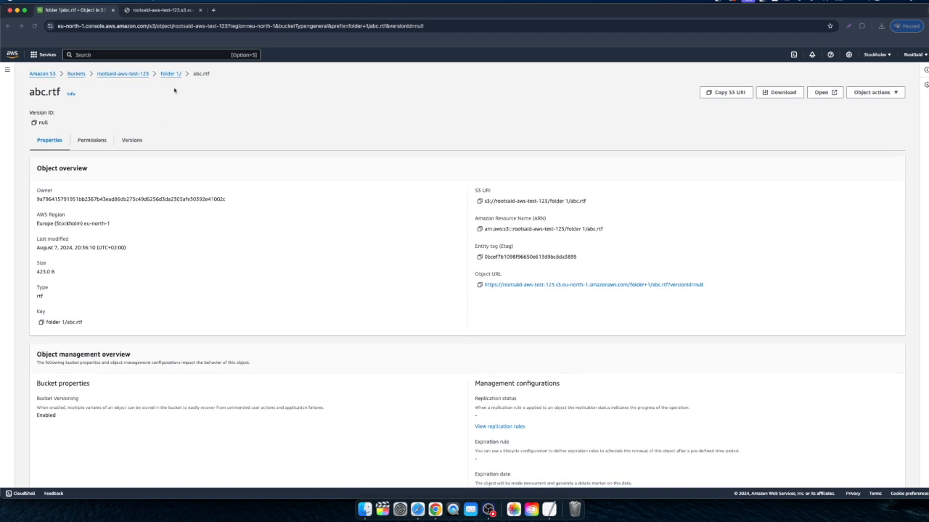
Step: Return to the bucket rootsaid-aws-test-123 and look through its property sections, from Bucket Versioning to static website hosting
click(171, 74)
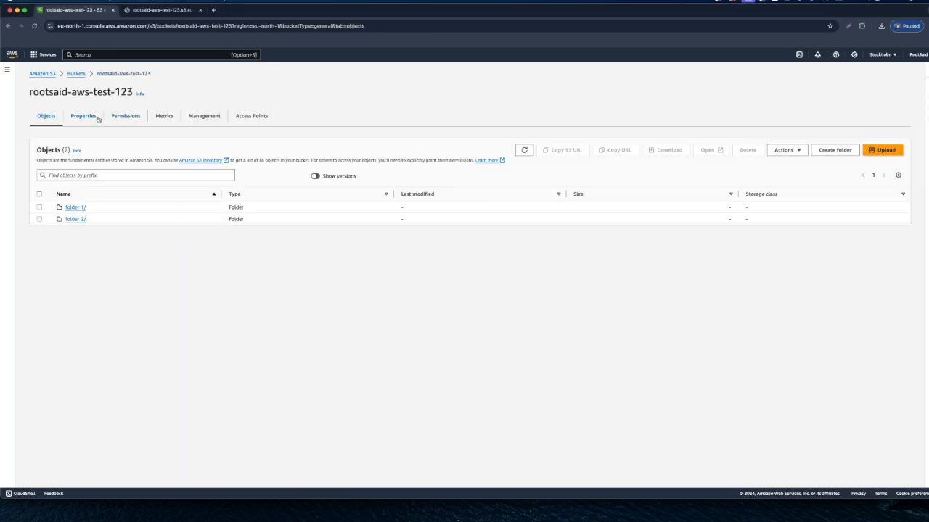
click(87, 119)
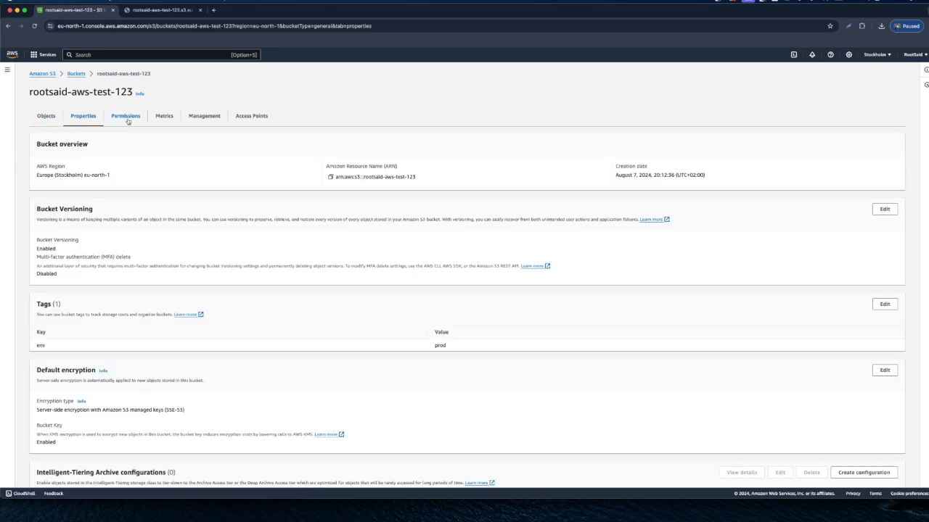
click(127, 119)
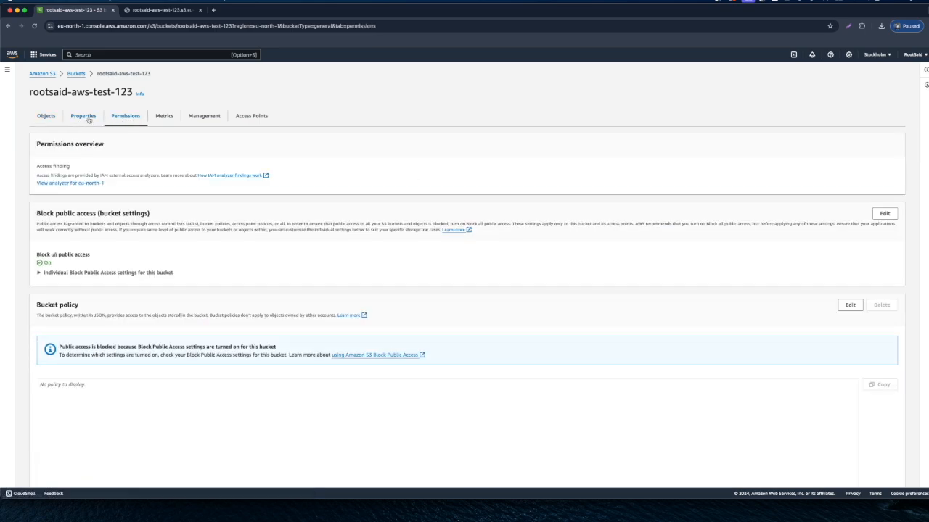
click(87, 118)
scroll(253, 245, down, 1)
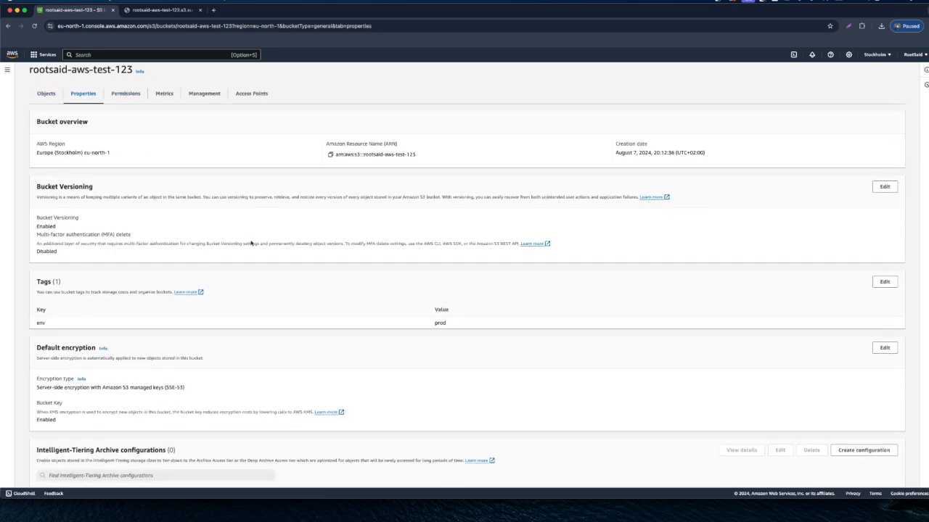
scroll(250, 245, down, 5)
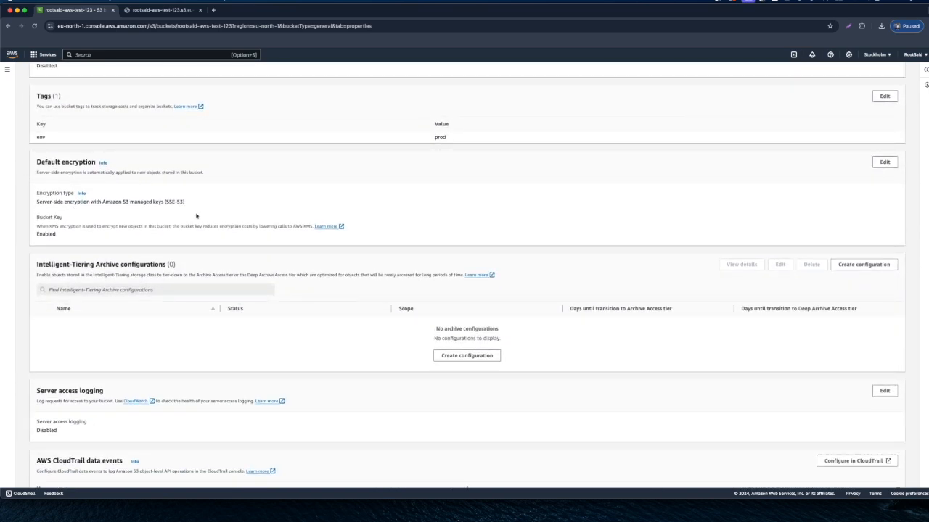
scroll(196, 216, down, 3)
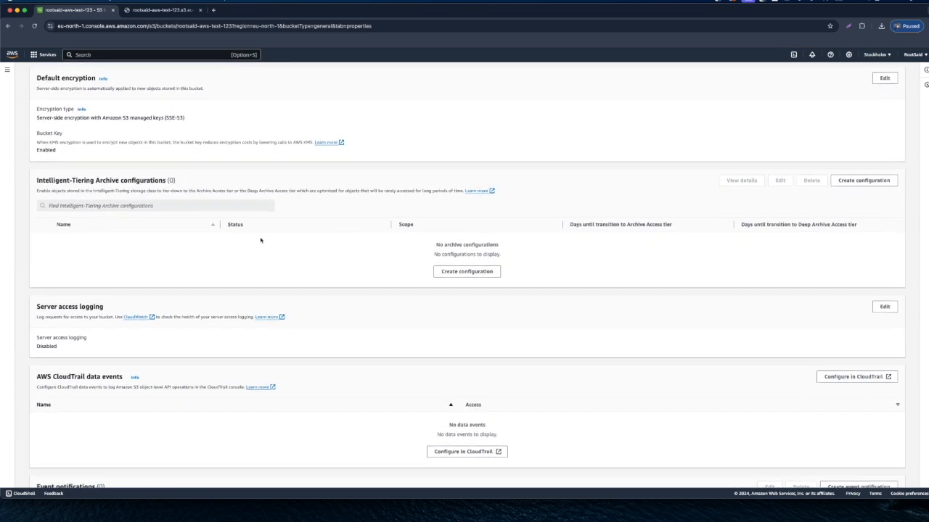
scroll(259, 240, down, 2)
scroll(313, 285, down, 1)
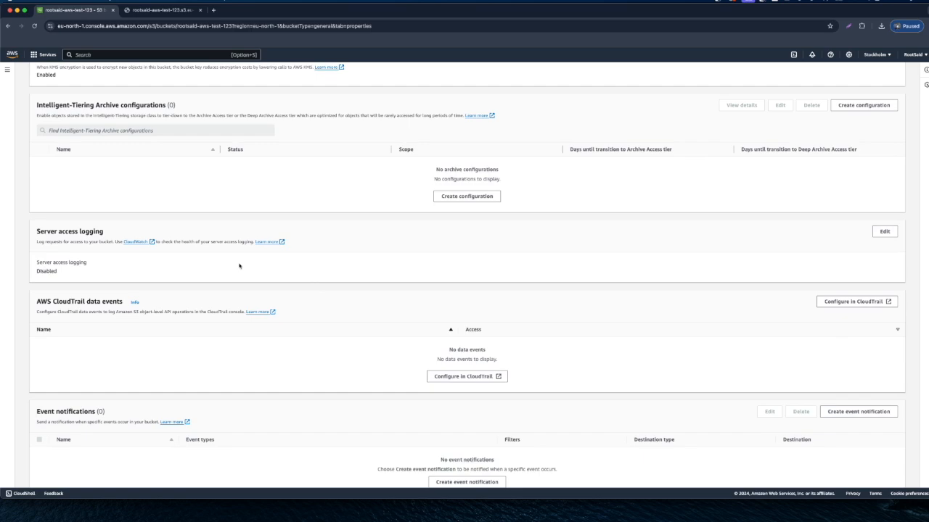
scroll(271, 343, down, 12)
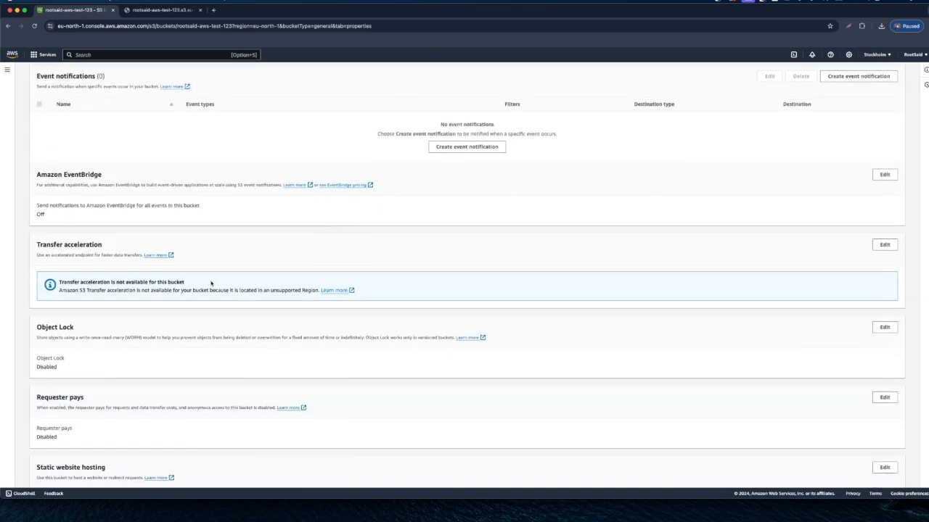
scroll(211, 283, up, 20)
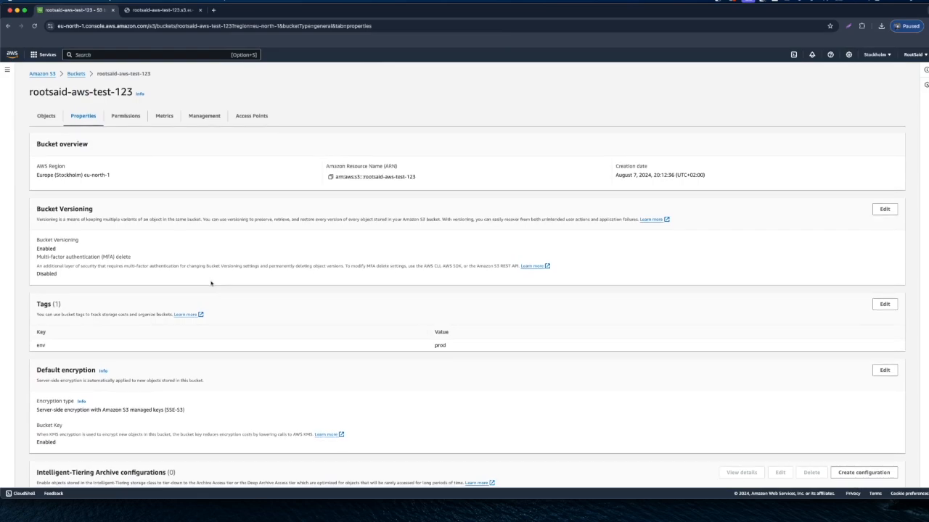
Step: Examine the bucket's permissions, including public access blocking, bucket policy, access control list and CORS
click(135, 114)
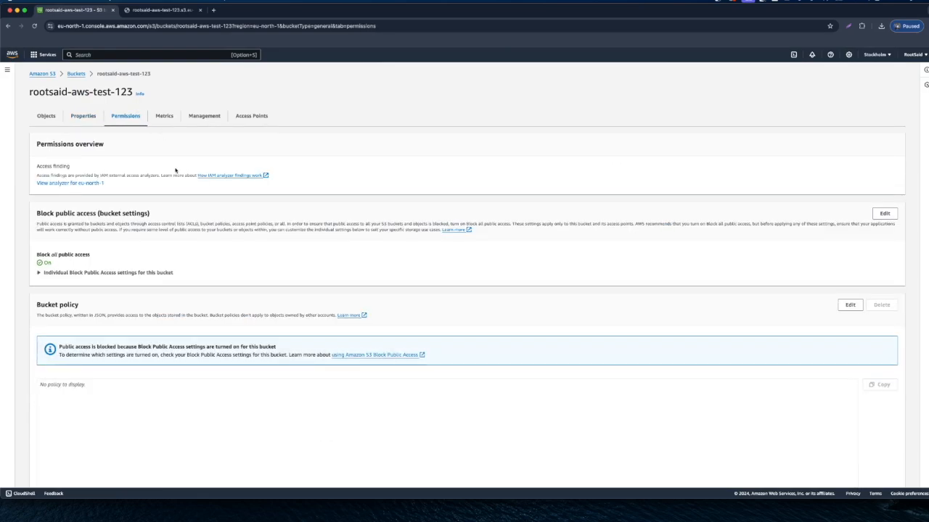
scroll(182, 190, down, 15)
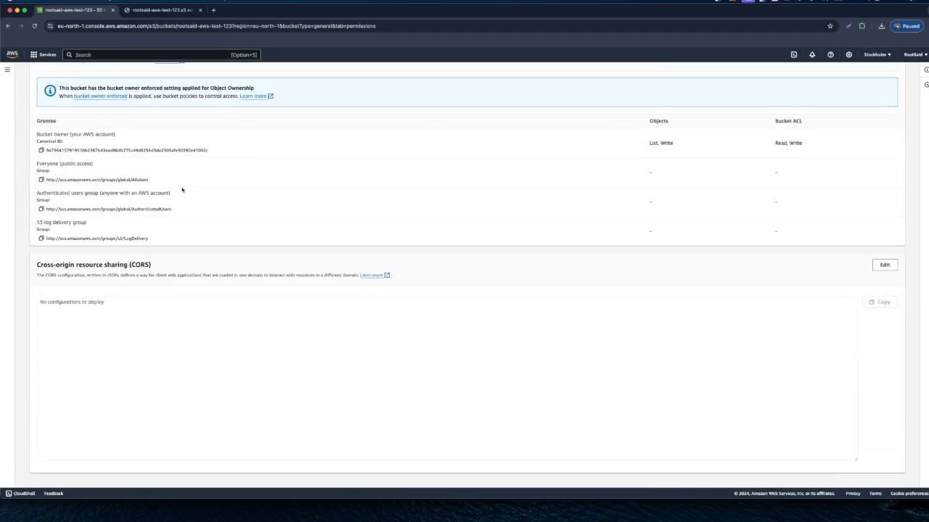
scroll(182, 190, up, 8)
scroll(182, 190, up, 5)
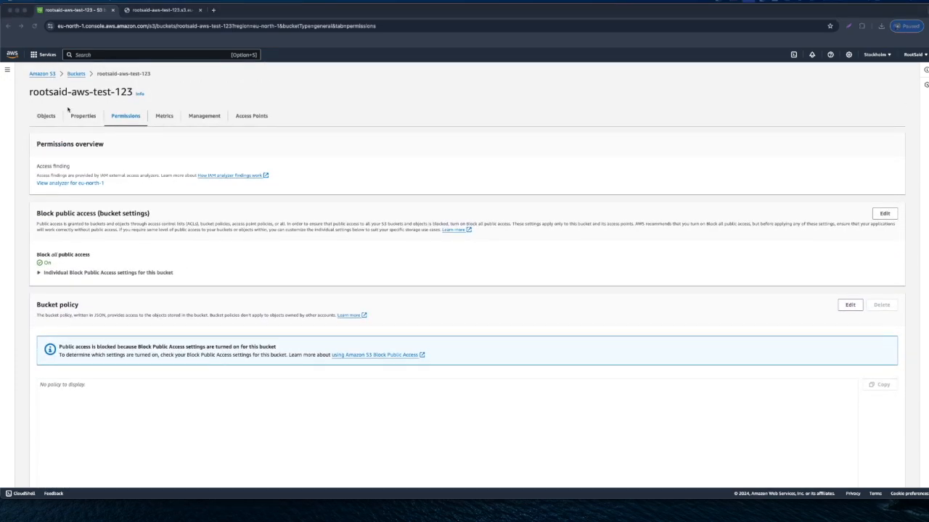
Step: Try to delete the bucket rootsaid-aws-test-123 from the bucket list and read the notice about deletion requirements
click(72, 76)
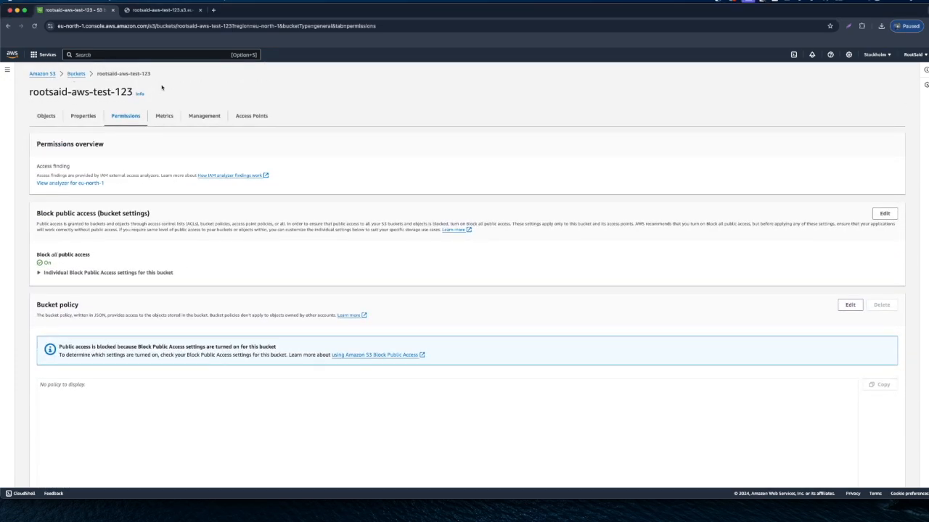
click(77, 76)
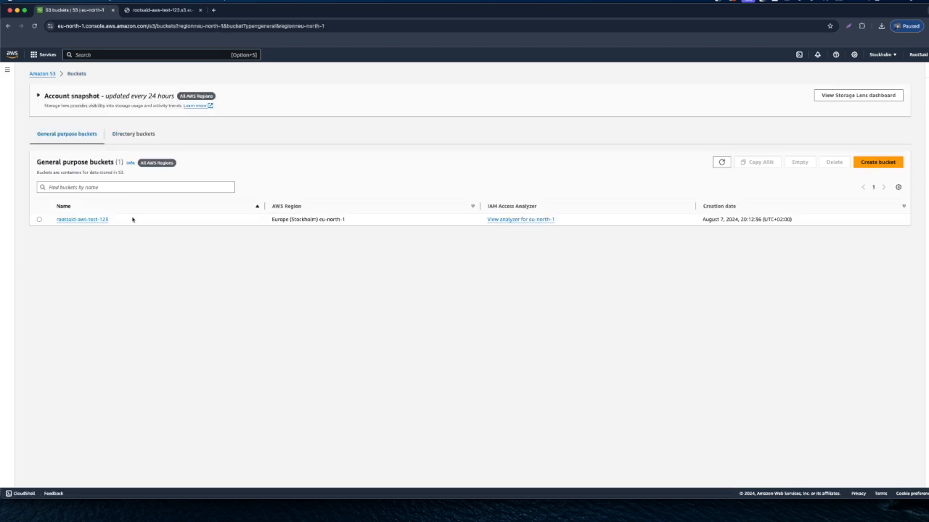
click(40, 220)
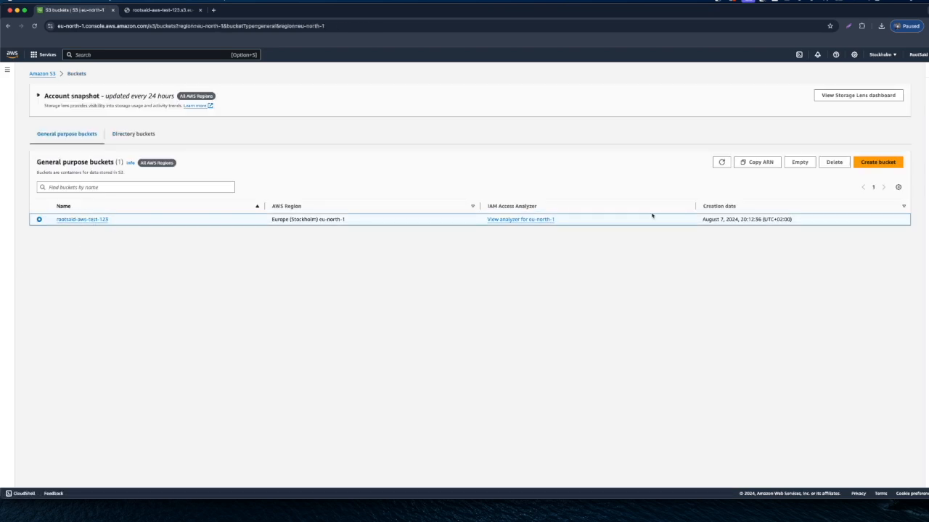
click(837, 163)
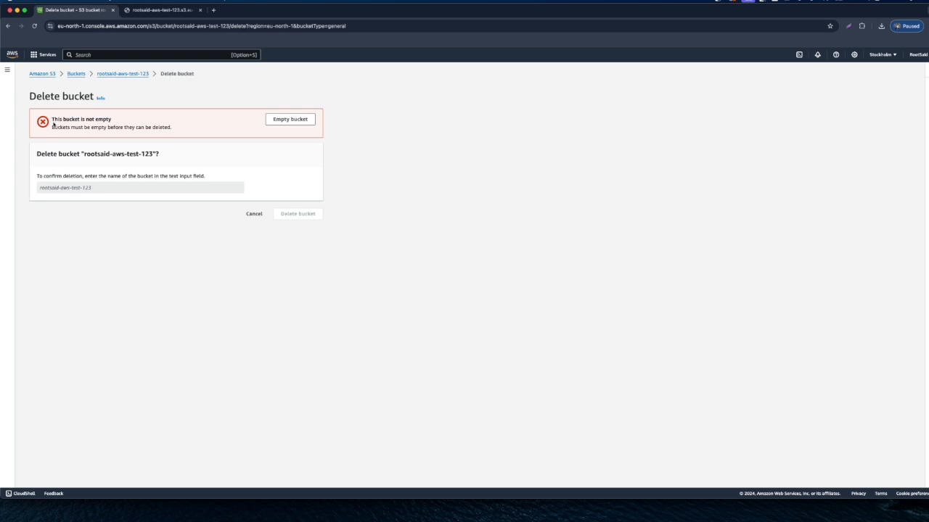
drag(52, 122, 115, 125)
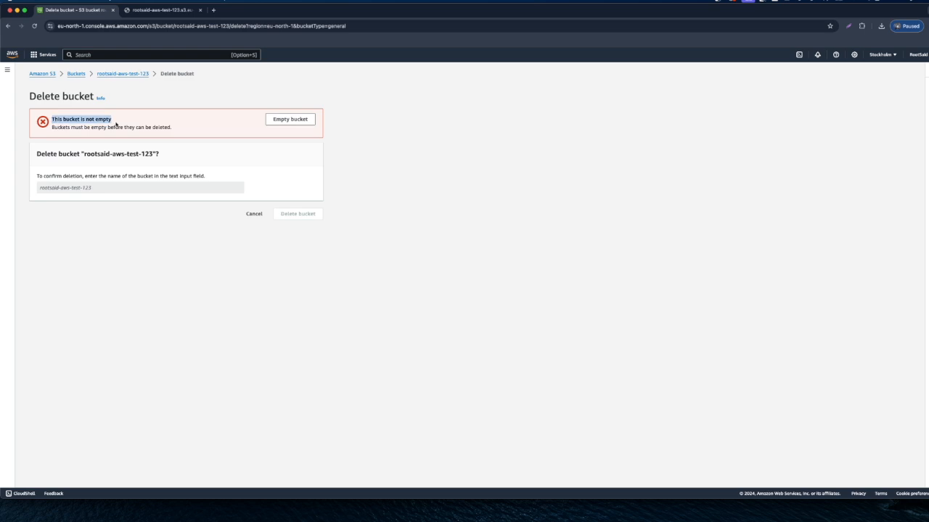
click(64, 124)
drag(52, 120, 121, 125)
drag(51, 127, 182, 134)
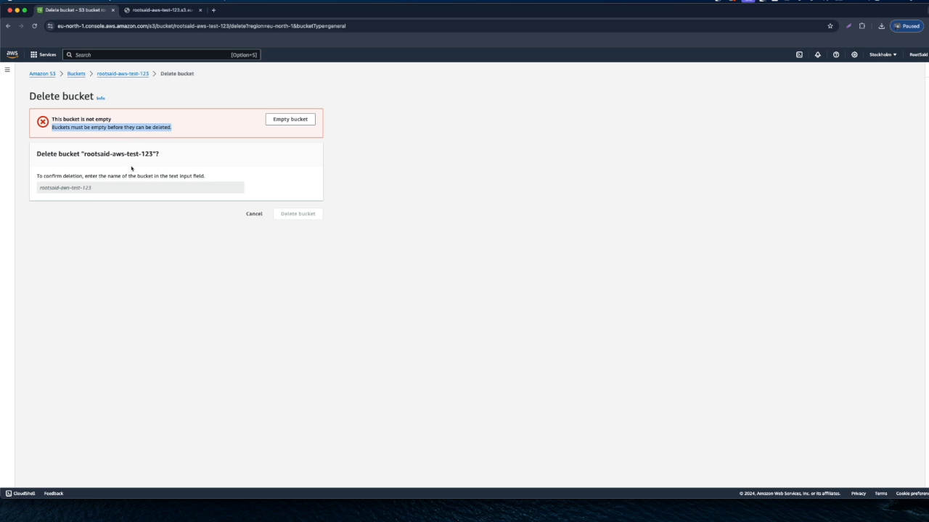
Step: Empty the bucket rootsaid-aws-test-123, confirming with the phrase "permanently delete"
click(291, 120)
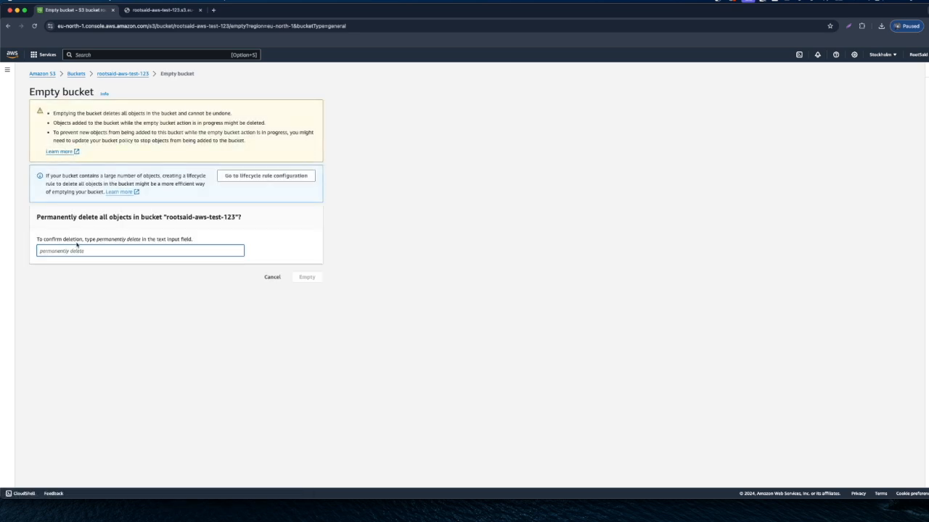
drag(96, 241, 138, 243)
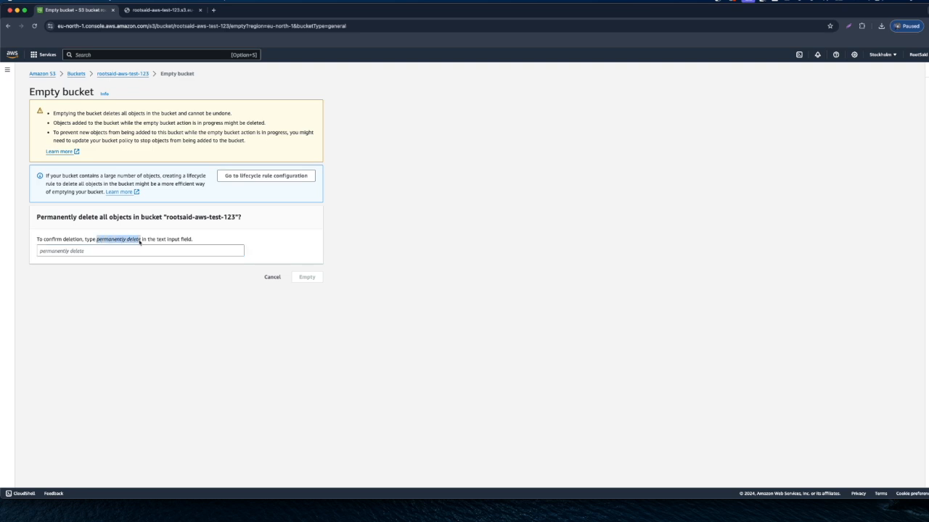
key(super+c)
click(88, 251)
key(super+v)
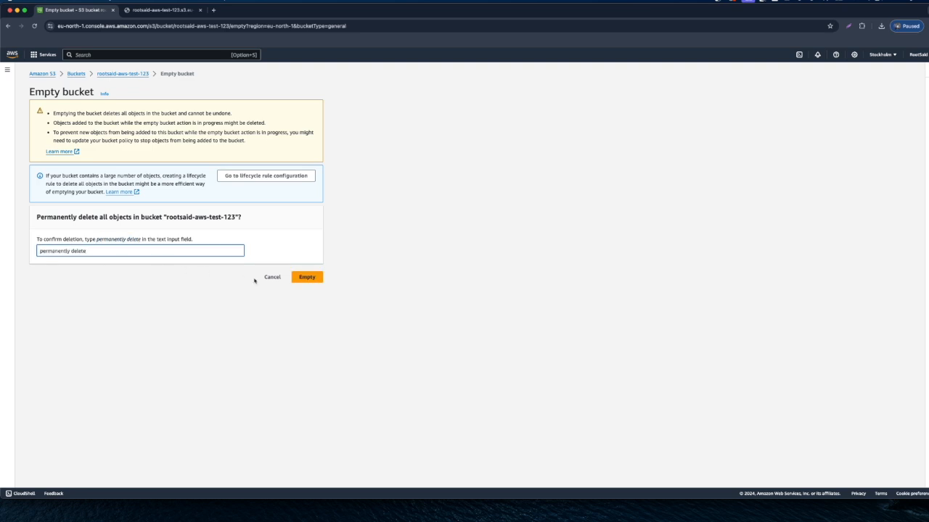
click(304, 277)
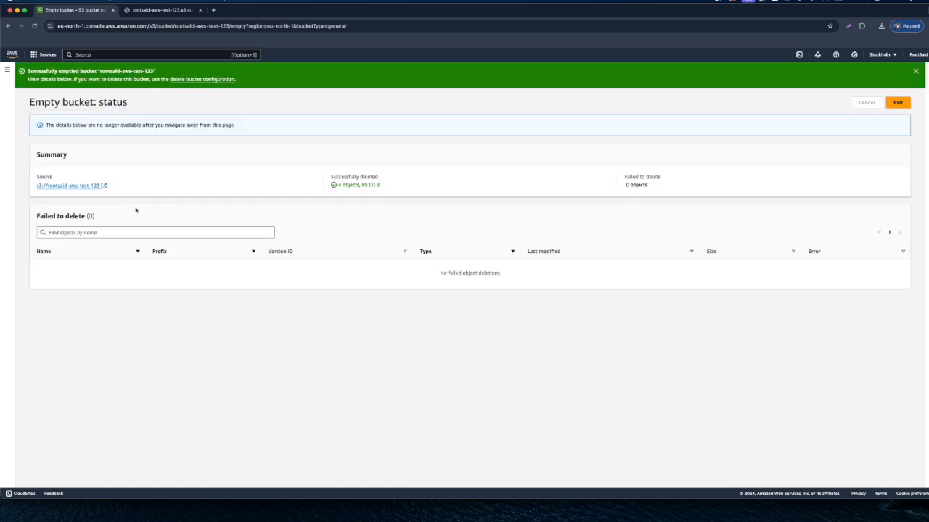
Step: Leave the status page of the emptied bucket and return to the list of general purpose buckets
click(71, 186)
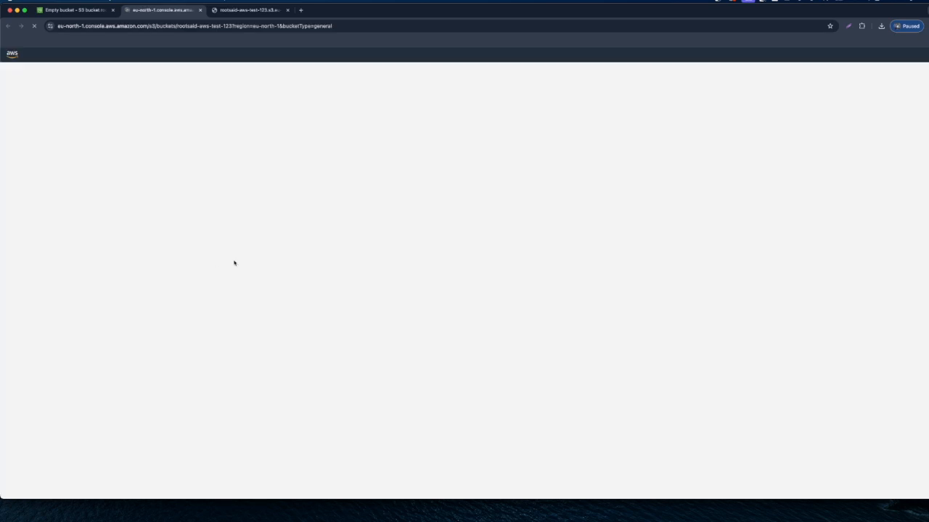
key(super+w)
click(897, 102)
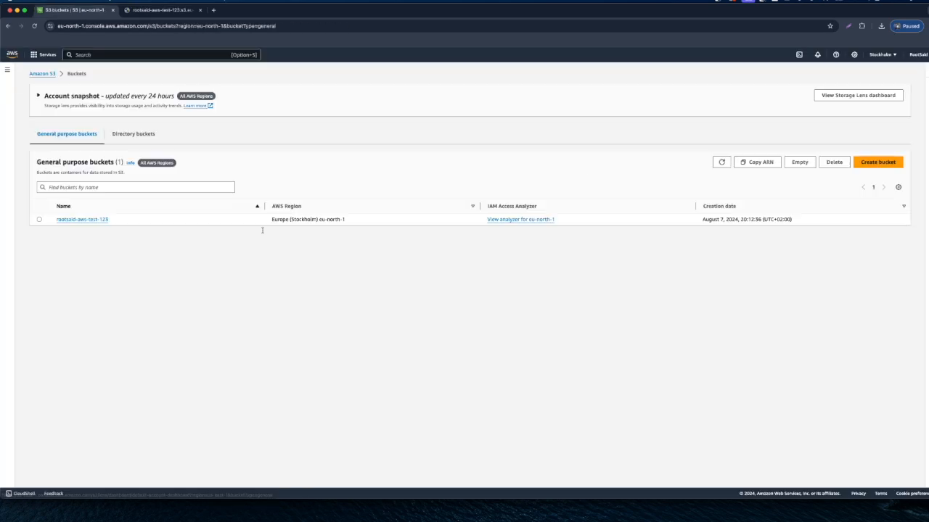
Step: Delete the bucket rootsaid-aws-test-123 from the bucket list, confirming with its name "rootsaid-aws-test-123"
click(39, 219)
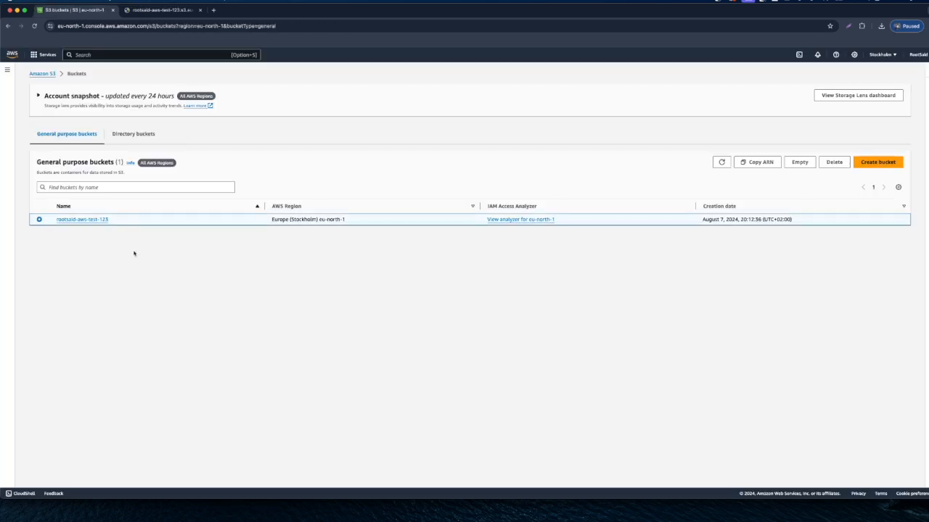
click(834, 162)
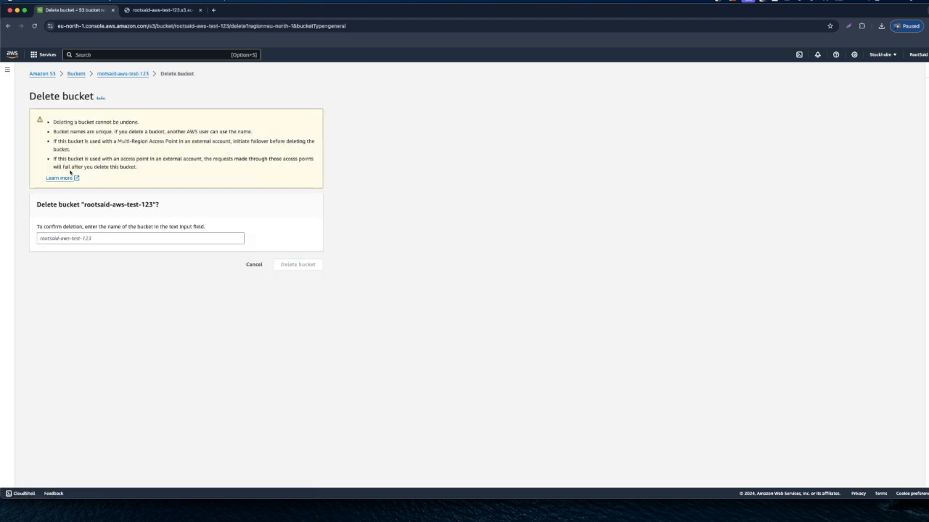
drag(84, 205, 153, 206)
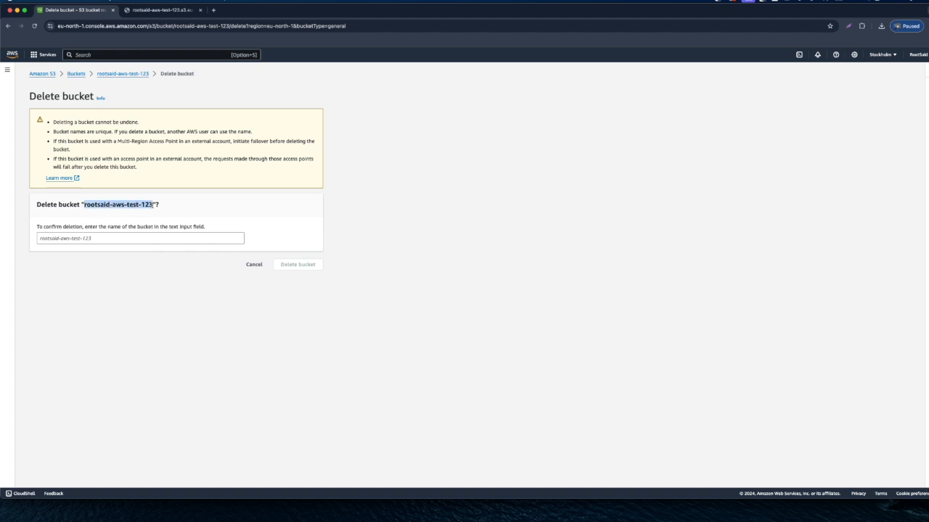
click(60, 236)
key(super+v)
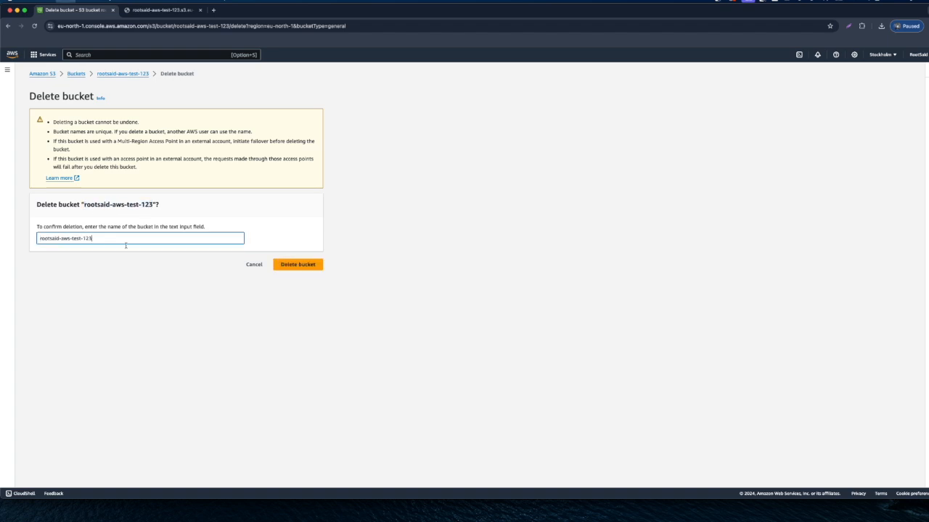
click(310, 265)
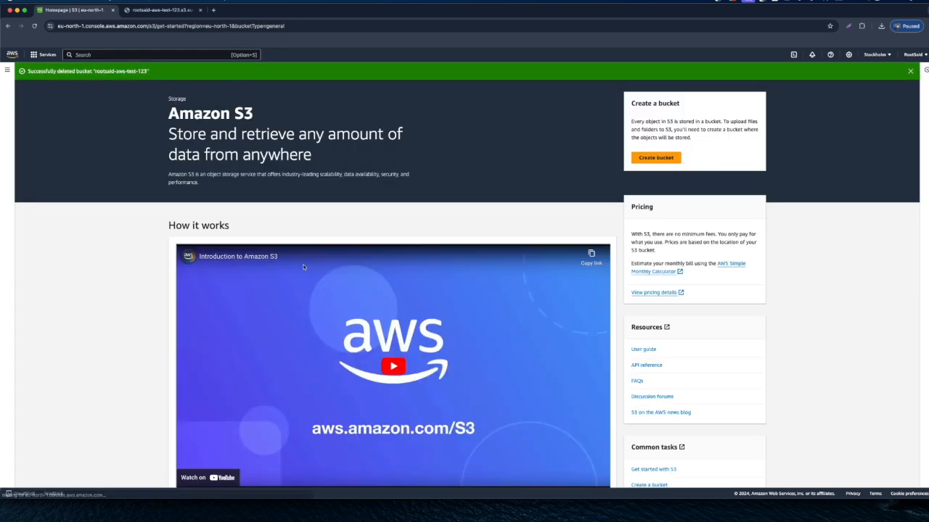